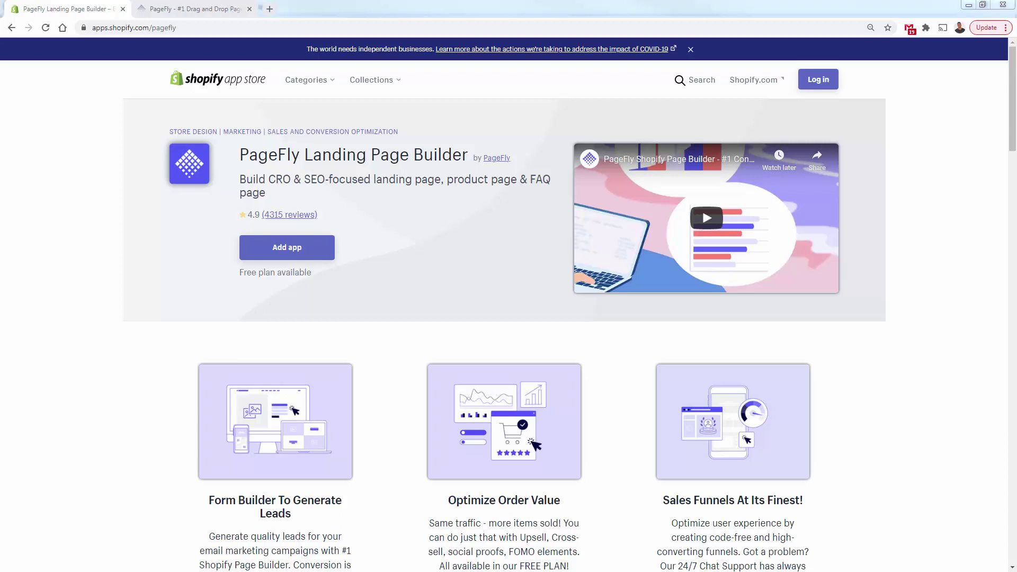
{"action": "scroll", "coordinate": [93, 382], "scroll_direction": "down", "scroll_amount": 1}
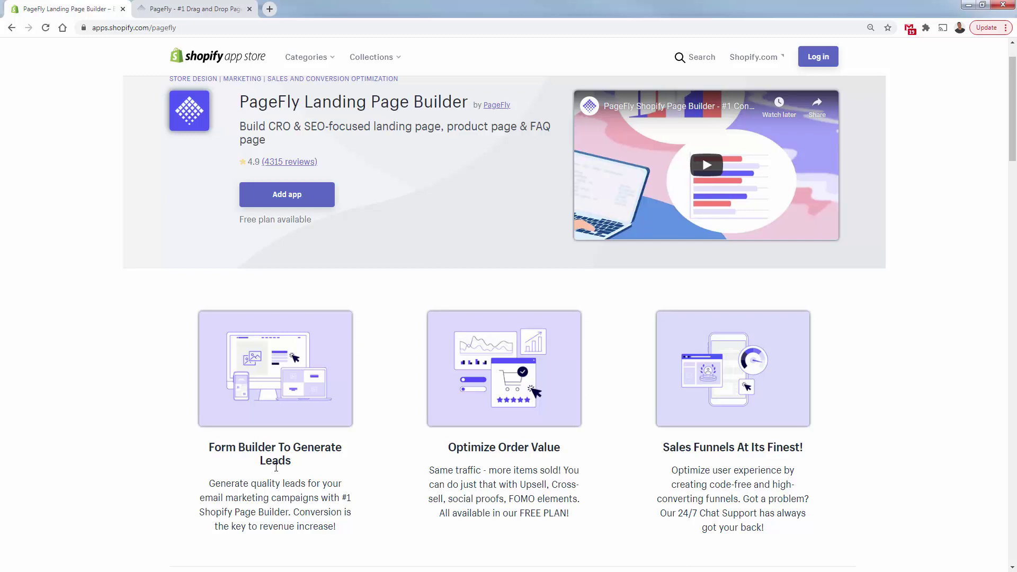
- Highlight the 'Sales Funnels At Its Finest!' heading, then expand PageFly's full app description
{"action": "triple_click", "coordinate": [695, 449]}
{"action": "left_click", "coordinate": [798, 471]}
{"action": "scroll", "coordinate": [132, 500], "scroll_direction": "down", "scroll_amount": 1}
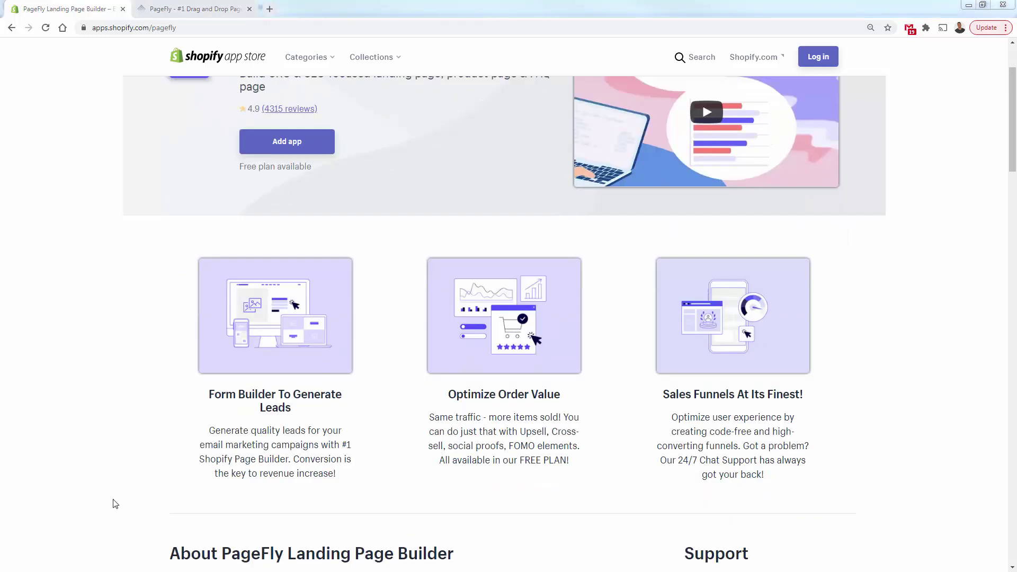
{"action": "scroll", "coordinate": [136, 497], "scroll_direction": "down", "scroll_amount": 2}
{"action": "left_click", "coordinate": [203, 516]}
{"action": "scroll", "coordinate": [221, 482], "scroll_direction": "down", "scroll_amount": 2}
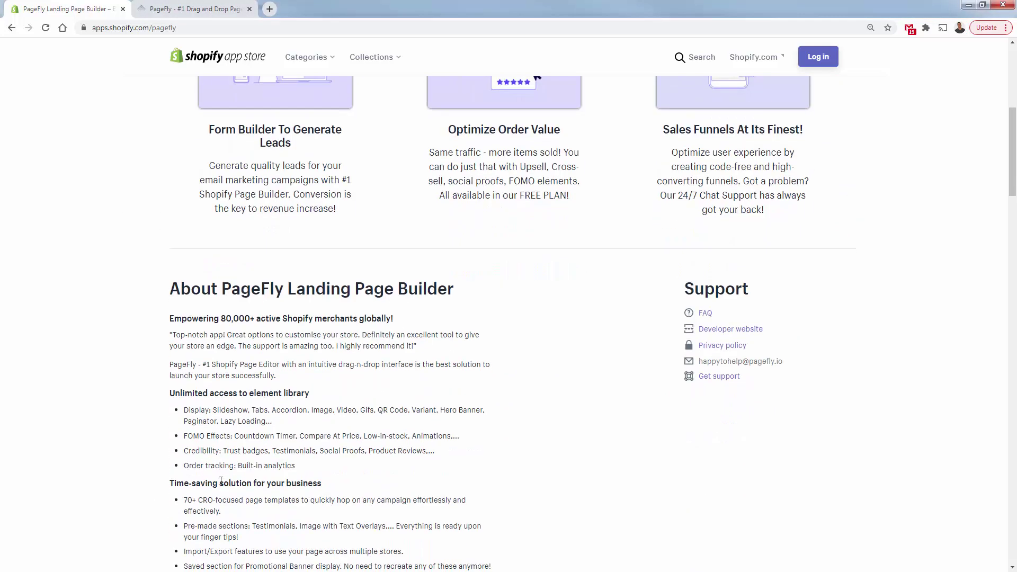
{"action": "scroll", "coordinate": [236, 439], "scroll_direction": "down", "scroll_amount": 1}
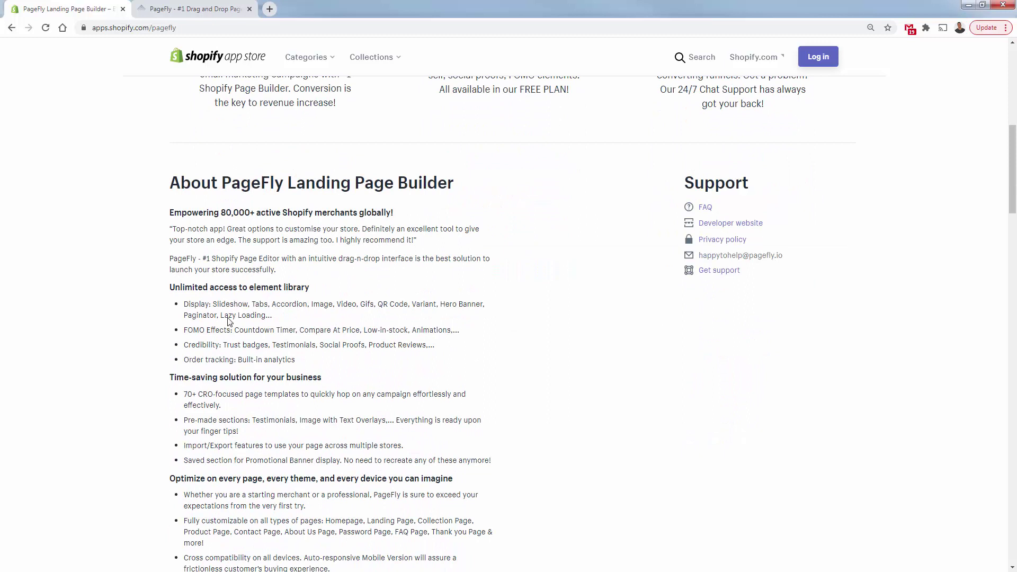
- Skim through the bulleted feature lists in the expanded description, highlighting a few lines
{"action": "triple_click", "coordinate": [229, 287]}
{"action": "left_click", "coordinate": [231, 359]}
{"action": "triple_click", "coordinate": [293, 317]}
{"action": "left_click", "coordinate": [293, 317]}
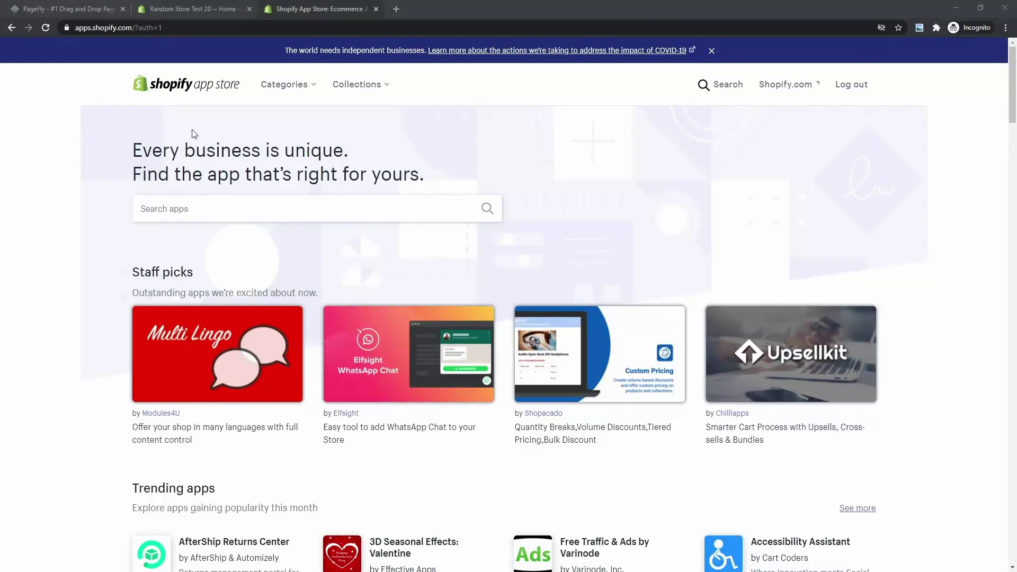
- Search the App Store for pagefly and open the PageFly Landing Page Builder app
{"action": "left_click", "coordinate": [185, 210]}
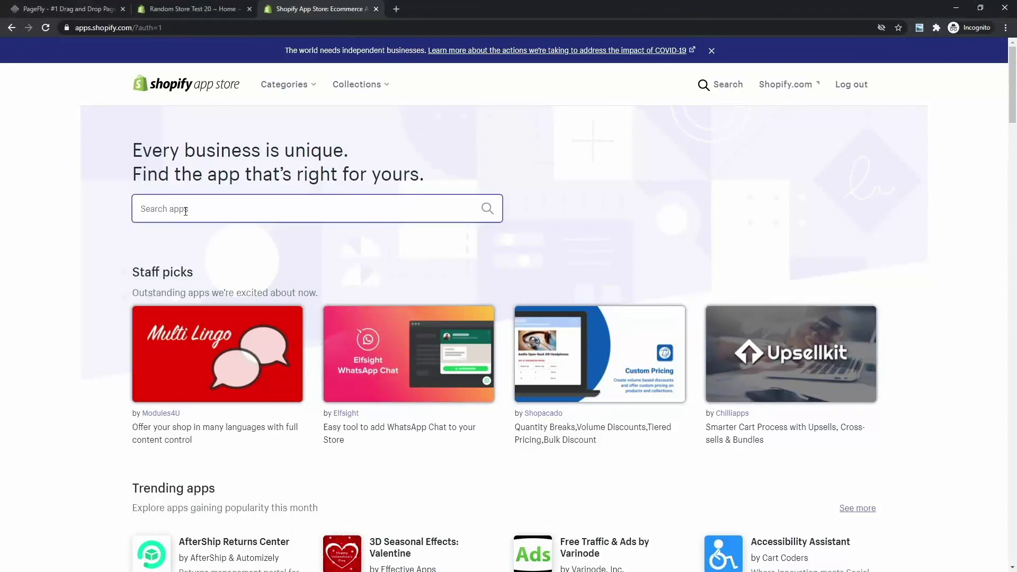
{"action": "type", "text": "pagefly"}
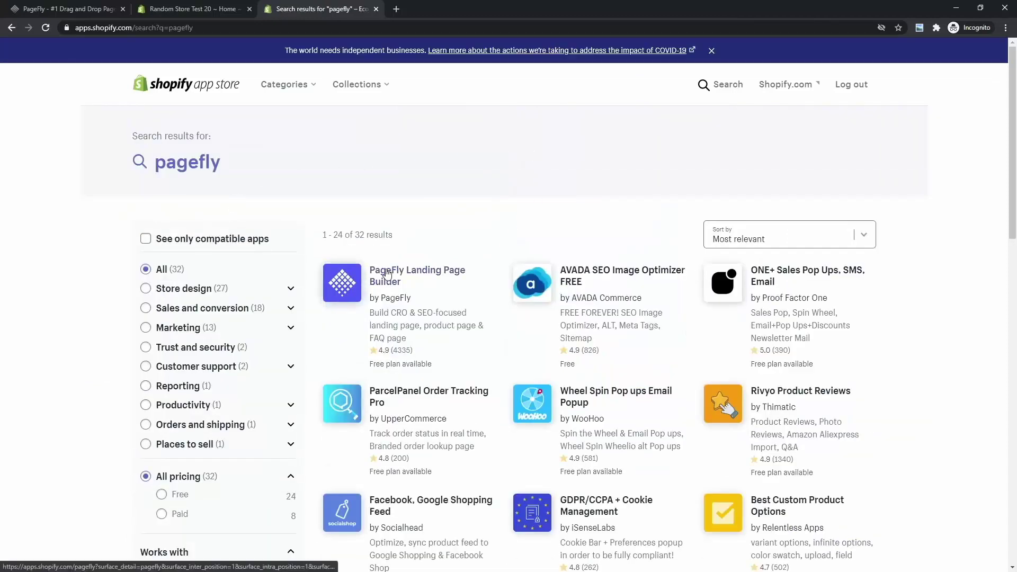
{"action": "left_click", "coordinate": [414, 276]}
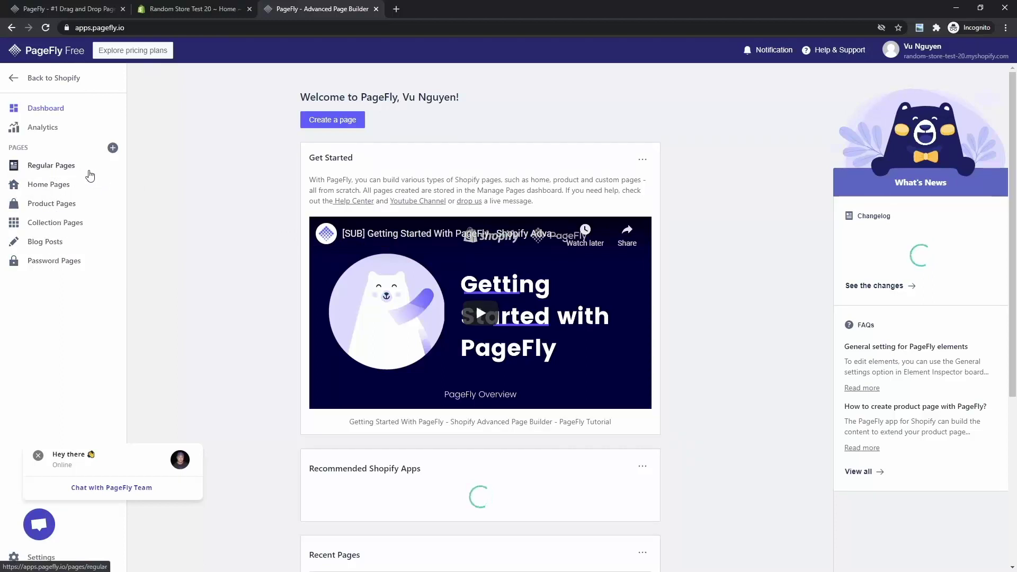
- Go to Regular Pages, then the Home Pages list in the PageFly sidebar
{"action": "left_click", "coordinate": [68, 174]}
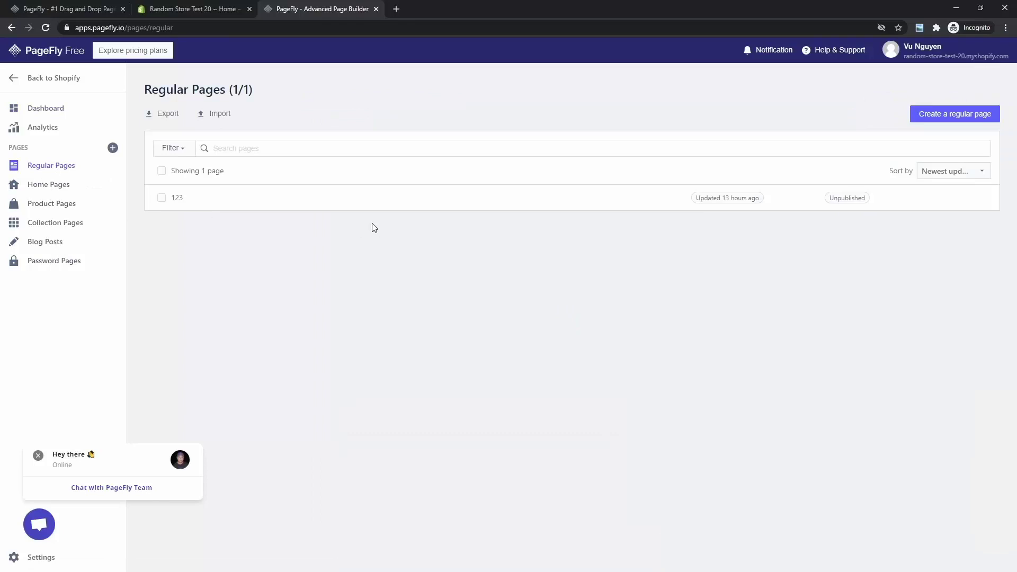
{"action": "left_click", "coordinate": [49, 185]}
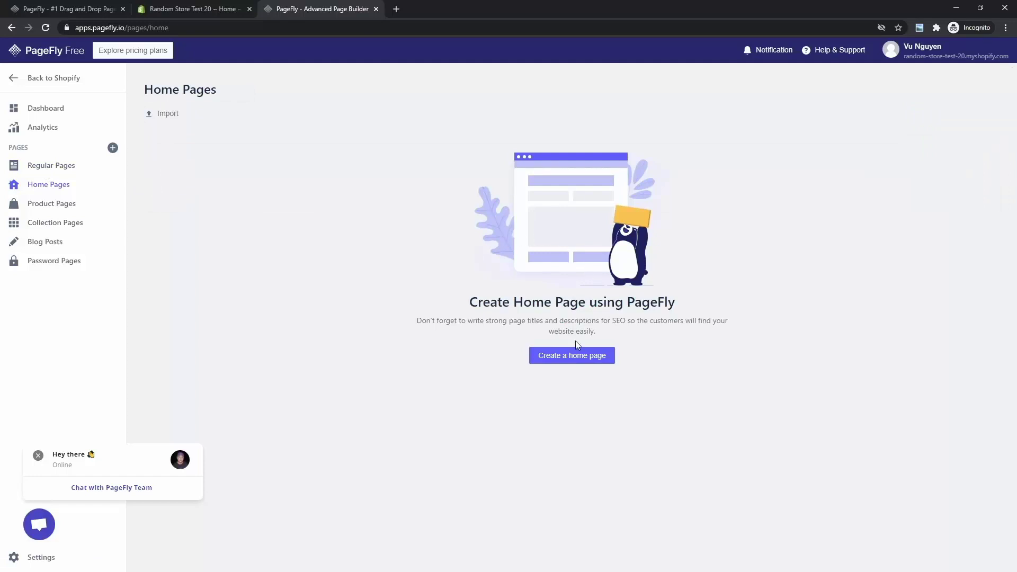
- Start a new home page titled 123 and move on to template selection
{"action": "left_click", "coordinate": [575, 360]}
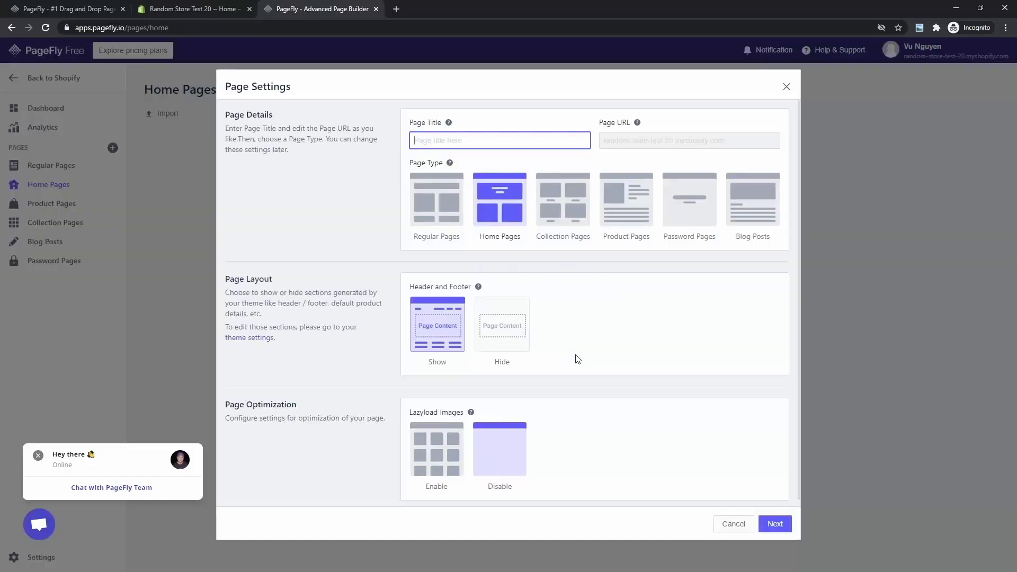
{"action": "type", "text": "123"}
{"action": "left_click", "coordinate": [775, 528]}
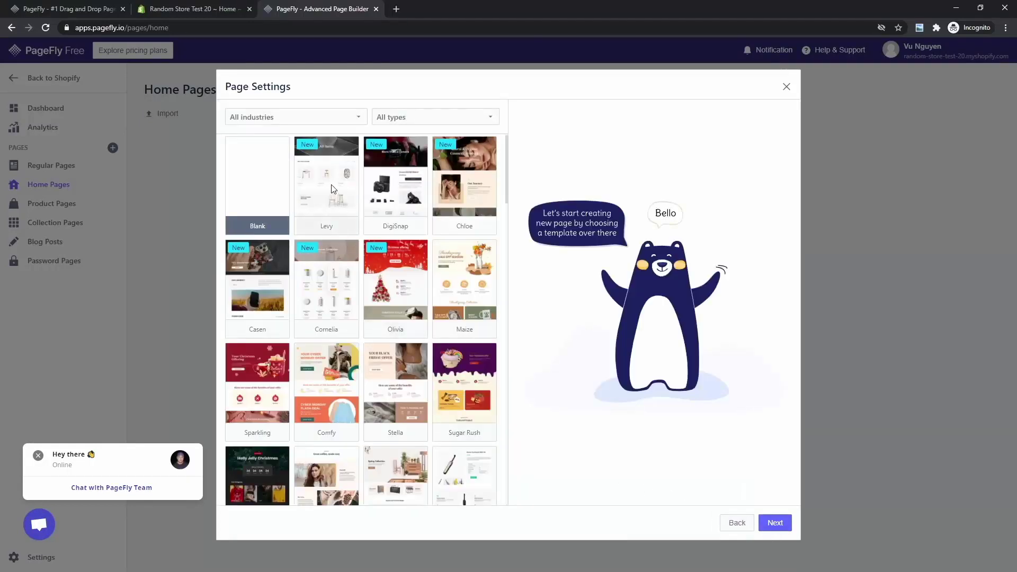
- Preview templates Levy, DigiSnap, Chloe, Maize, Olivia, Cornelia, Casen and Comfy
{"action": "left_click", "coordinate": [333, 188]}
{"action": "left_click", "coordinate": [415, 174]}
{"action": "left_click", "coordinate": [474, 212]}
{"action": "left_click", "coordinate": [450, 267]}
{"action": "left_click", "coordinate": [420, 300]}
{"action": "left_click", "coordinate": [303, 312]}
{"action": "left_click", "coordinate": [256, 303]}
{"action": "left_click", "coordinate": [321, 388]}
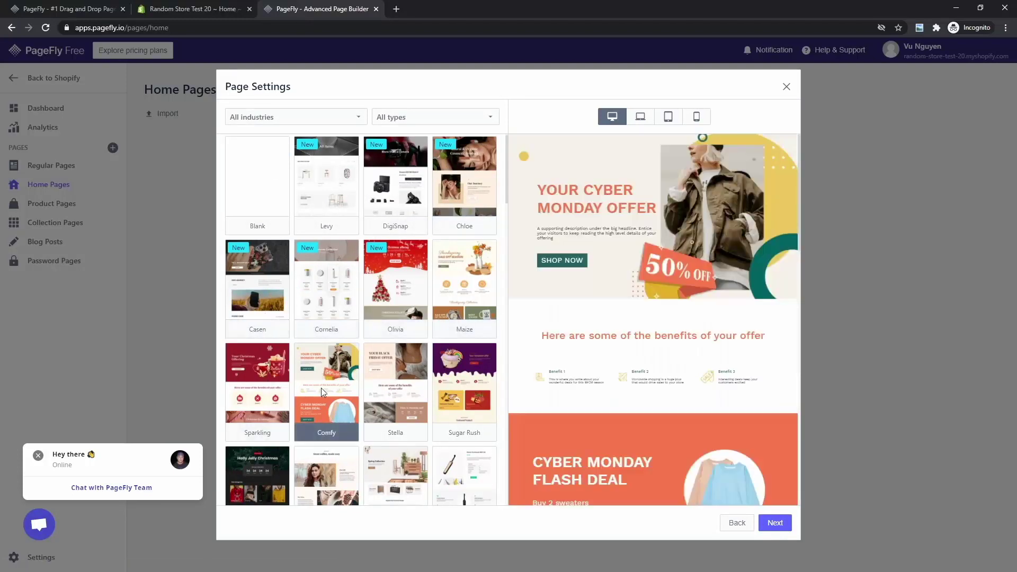
{"action": "left_click", "coordinate": [320, 188]}
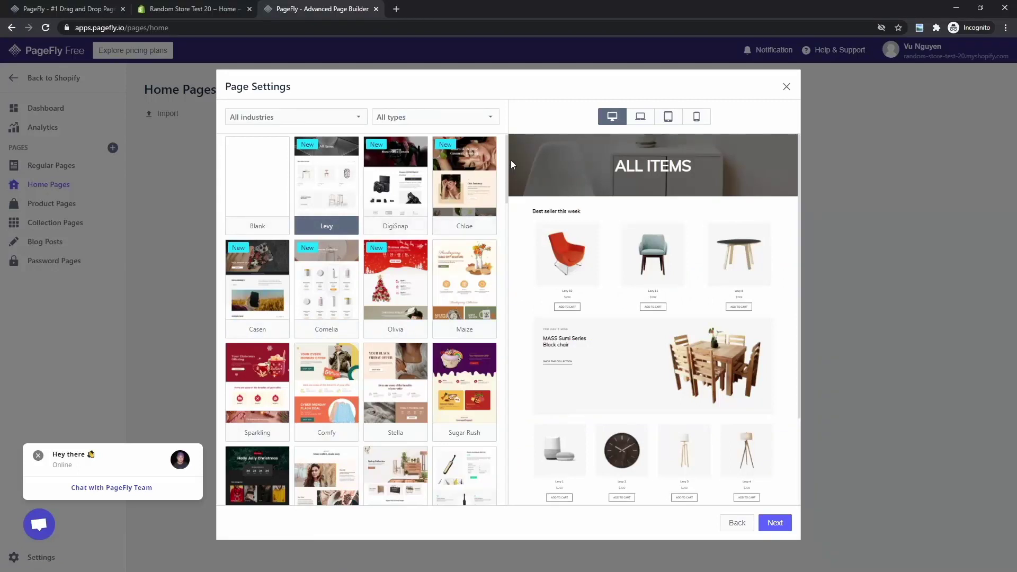
{"action": "left_click_drag", "start_coordinate": [507, 159], "coordinate": [491, 324]}
- Choose the Pinky template and create the home page from it
{"action": "left_click", "coordinate": [401, 288]}
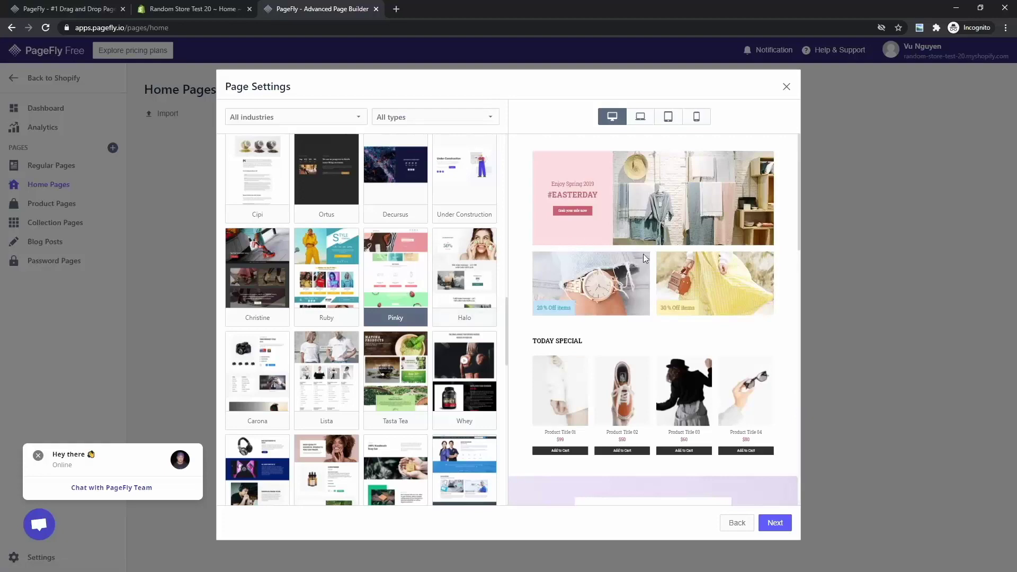
{"action": "left_click", "coordinate": [773, 521]}
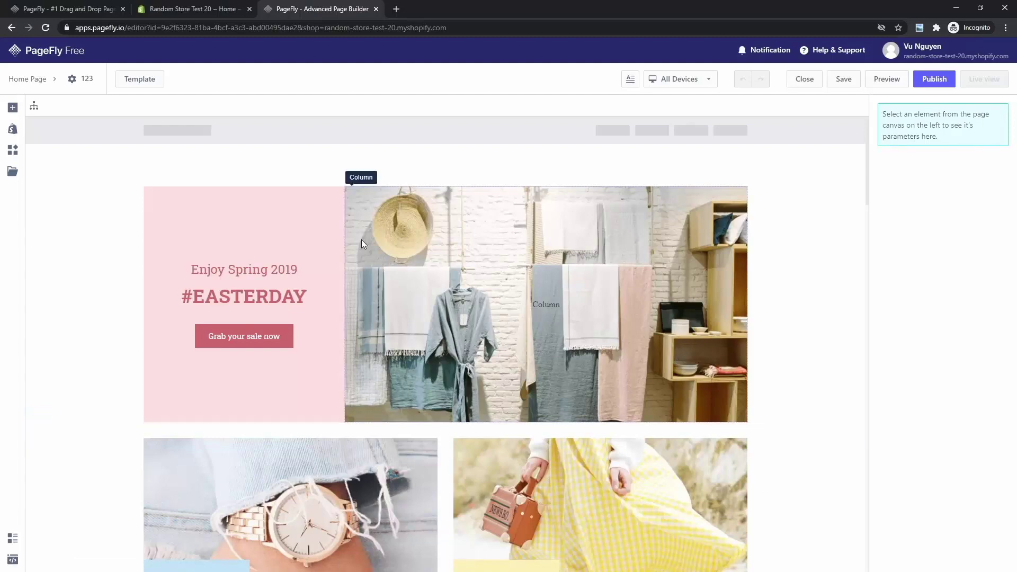
- Inspect the template's banner, sale column, countdown, testimonials and first FAQ question on the canvas
{"action": "left_click", "coordinate": [335, 162]}
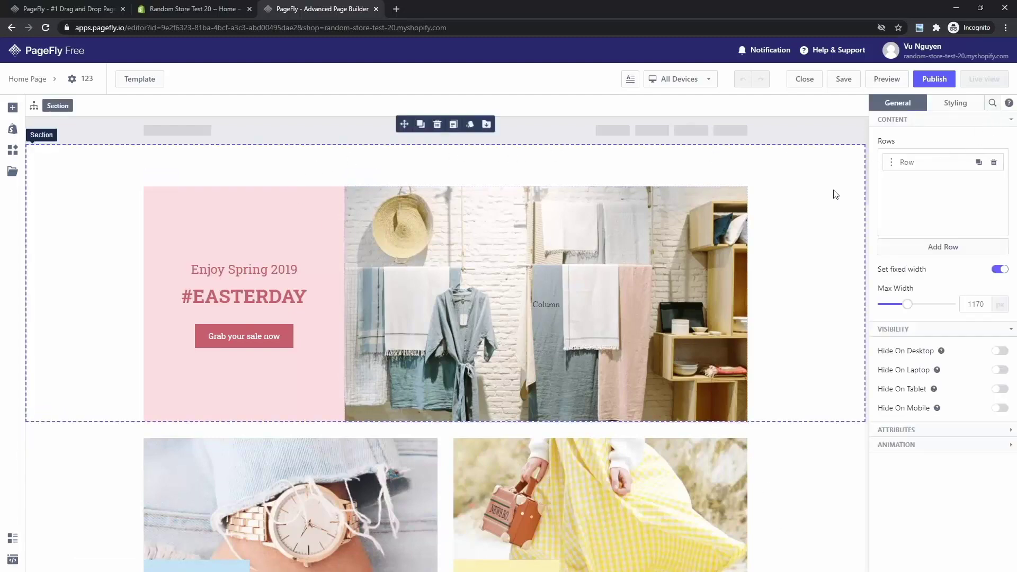
{"action": "scroll", "coordinate": [829, 195], "scroll_direction": "down", "scroll_amount": 3}
{"action": "scroll", "coordinate": [823, 202], "scroll_direction": "down", "scroll_amount": 3}
{"action": "left_click", "coordinate": [523, 293]}
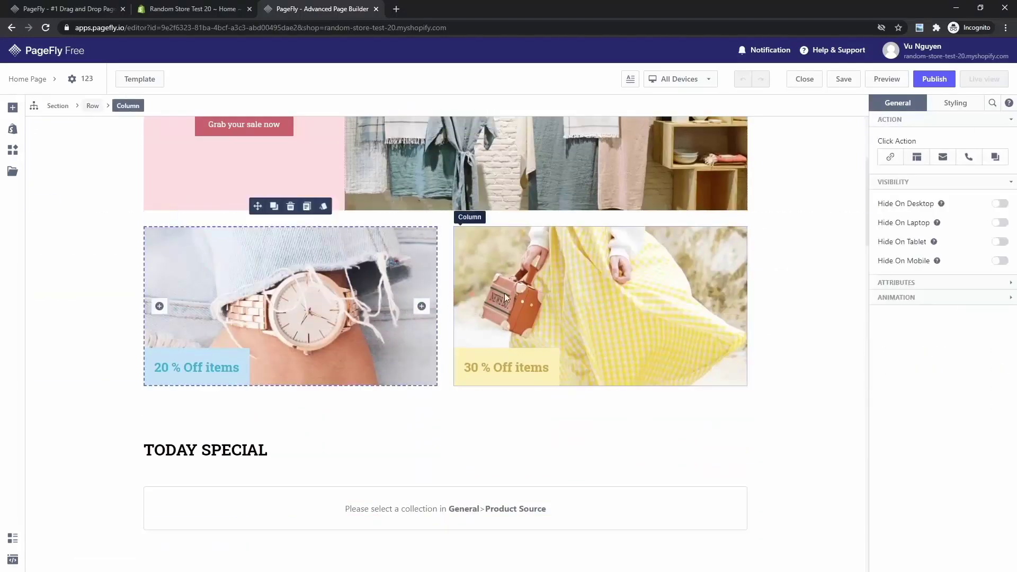
{"action": "scroll", "coordinate": [543, 287], "scroll_direction": "down", "scroll_amount": 2}
{"action": "scroll", "coordinate": [548, 286], "scroll_direction": "down", "scroll_amount": 3}
{"action": "left_click", "coordinate": [541, 269]}
{"action": "left_click", "coordinate": [493, 298]}
{"action": "left_click", "coordinate": [481, 335]}
{"action": "scroll", "coordinate": [628, 341], "scroll_direction": "down", "scroll_amount": 3}
{"action": "scroll", "coordinate": [629, 341], "scroll_direction": "down", "scroll_amount": 3}
{"action": "left_click", "coordinate": [946, 103]}
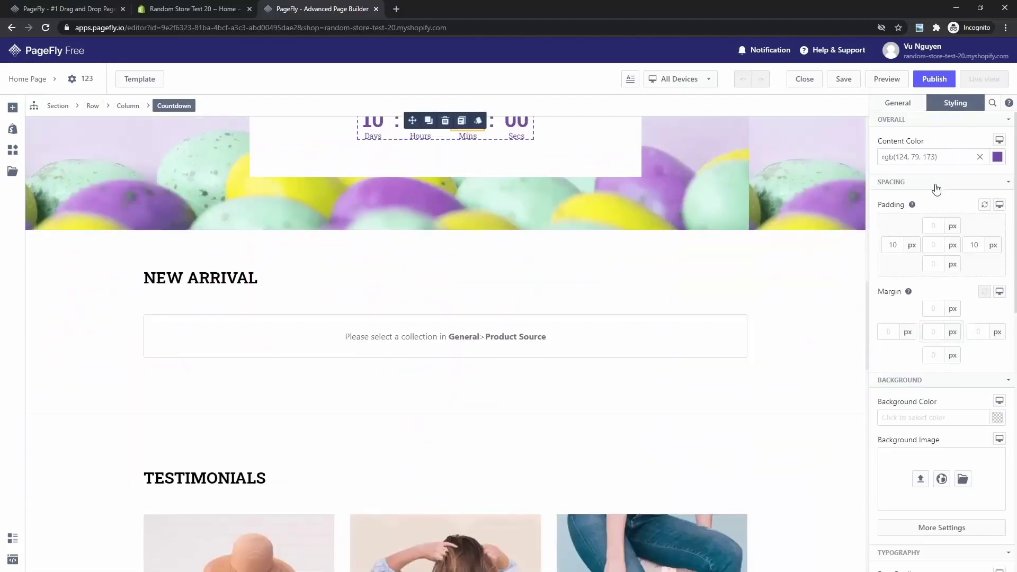
{"action": "scroll", "coordinate": [617, 338], "scroll_direction": "down", "scroll_amount": 2}
{"action": "scroll", "coordinate": [557, 338], "scroll_direction": "down", "scroll_amount": 3}
{"action": "left_click", "coordinate": [446, 339]}
{"action": "scroll", "coordinate": [445, 340], "scroll_direction": "down", "scroll_amount": 2}
{"action": "left_click", "coordinate": [652, 373]}
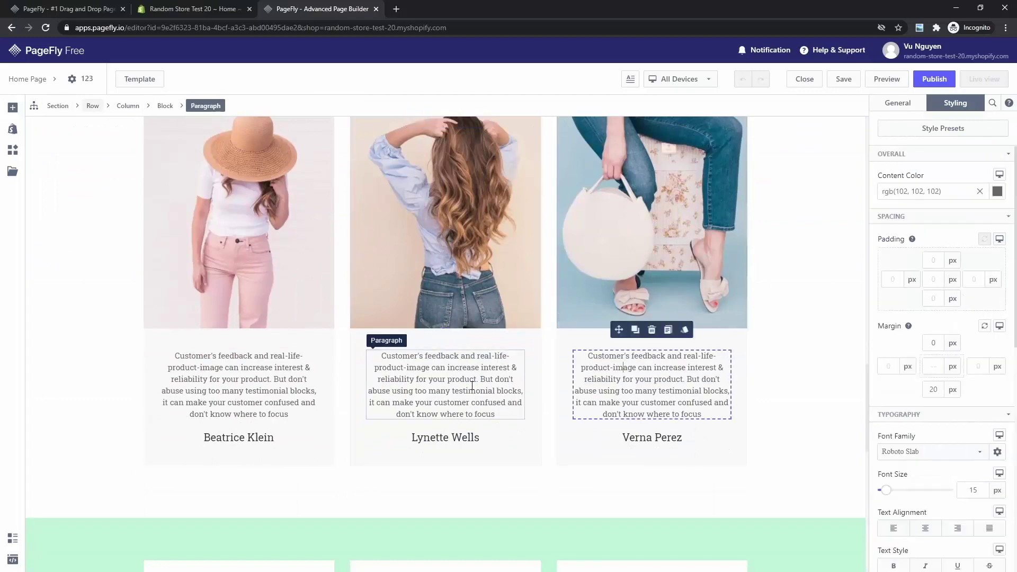
{"action": "scroll", "coordinate": [522, 358], "scroll_direction": "down", "scroll_amount": 3}
{"action": "scroll", "coordinate": [362, 415], "scroll_direction": "down", "scroll_amount": 2}
{"action": "left_click", "coordinate": [383, 407]}
{"action": "scroll", "coordinate": [445, 291], "scroll_direction": "down", "scroll_amount": 2}
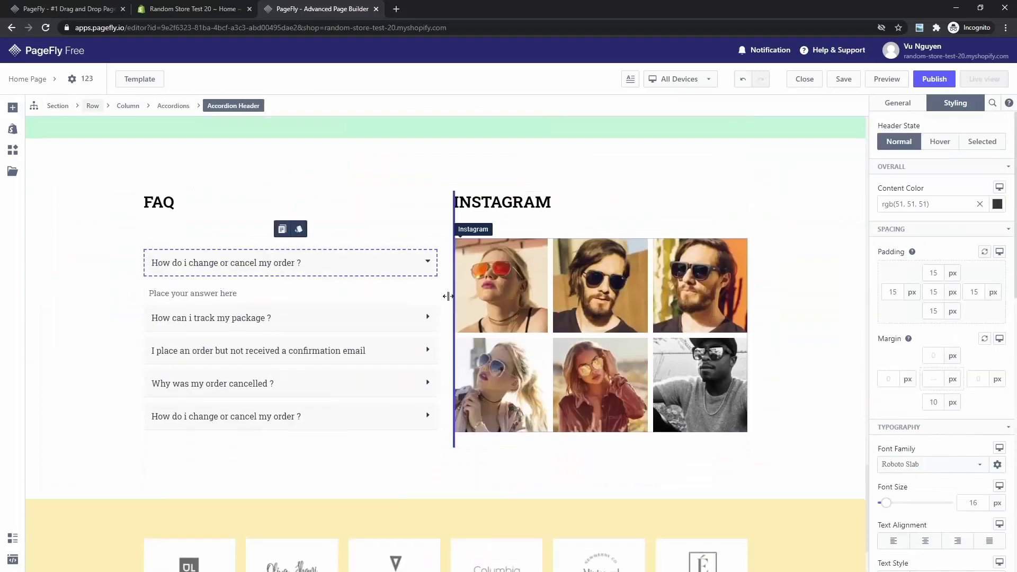
{"action": "scroll", "coordinate": [502, 303], "scroll_direction": "down", "scroll_amount": 1}
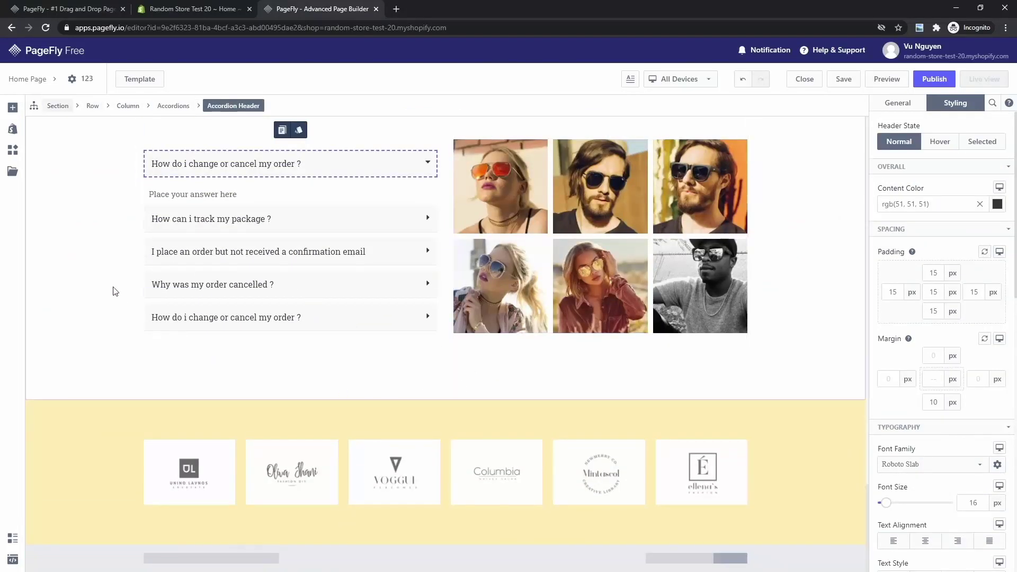
- Browse the Shopify elements, third-party apps and saved sections panels, returning to Shopify elements
{"action": "left_click", "coordinate": [12, 129]}
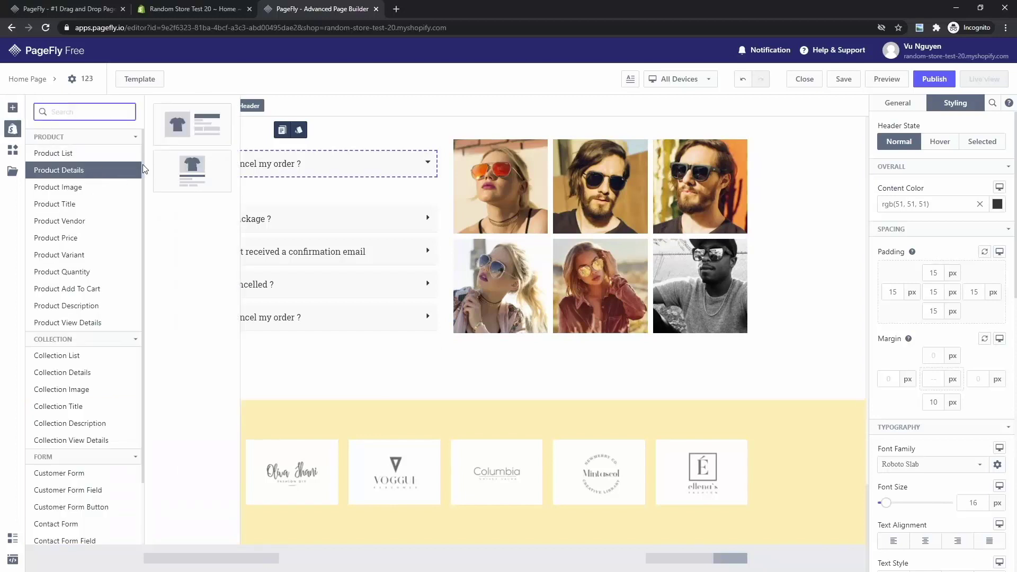
{"action": "scroll", "coordinate": [138, 208], "scroll_direction": "down", "scroll_amount": 2}
{"action": "scroll", "coordinate": [138, 231], "scroll_direction": "down", "scroll_amount": 1}
{"action": "left_click", "coordinate": [83, 270]}
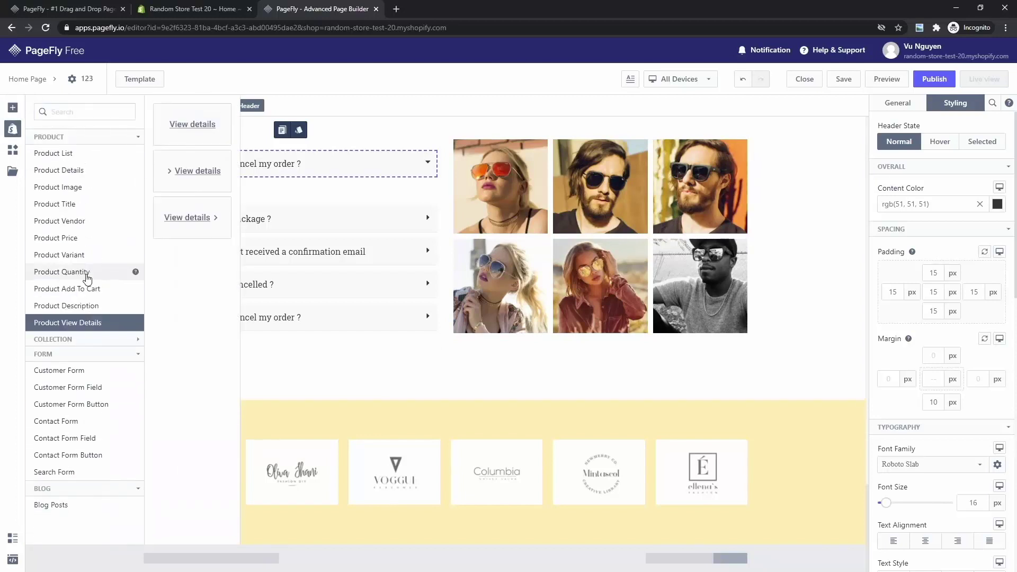
{"action": "left_click", "coordinate": [82, 339]}
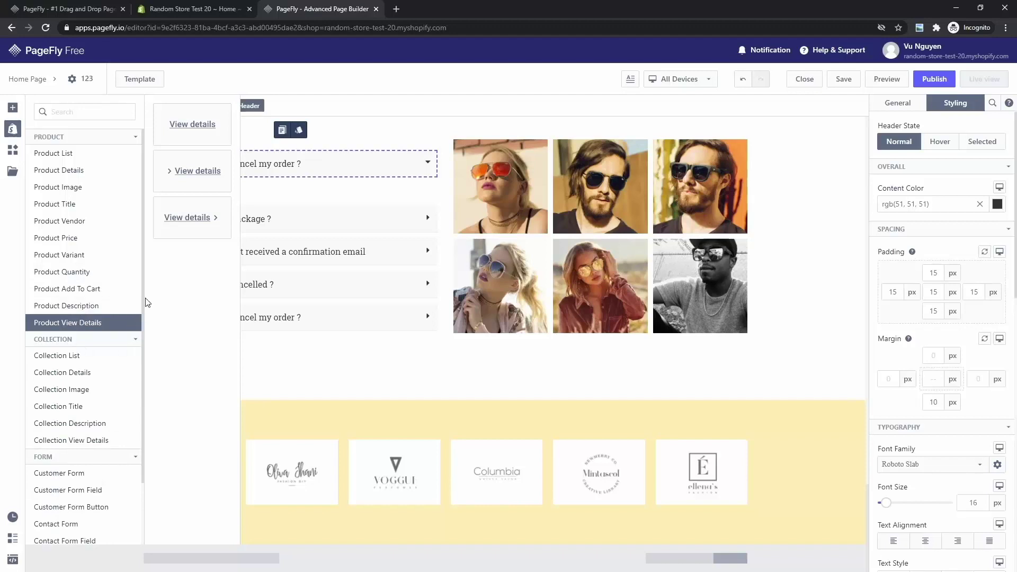
{"action": "scroll", "coordinate": [145, 300], "scroll_direction": "down", "scroll_amount": 1}
{"action": "scroll", "coordinate": [143, 318], "scroll_direction": "down", "scroll_amount": 2}
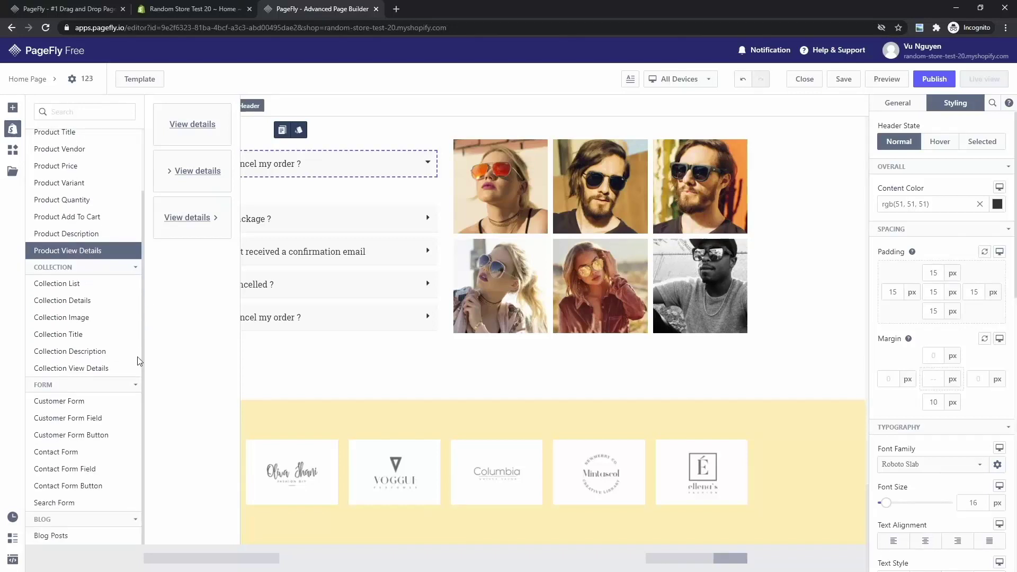
{"action": "left_click", "coordinate": [11, 150]}
{"action": "left_click", "coordinate": [12, 150]}
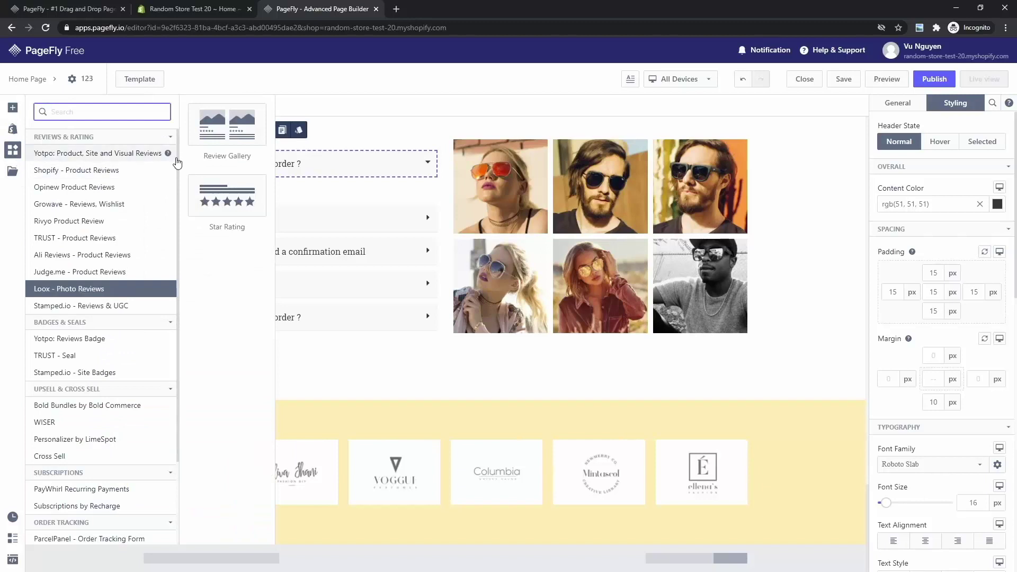
{"action": "scroll", "coordinate": [159, 191], "scroll_direction": "down", "scroll_amount": 1}
{"action": "scroll", "coordinate": [135, 223], "scroll_direction": "down", "scroll_amount": 3}
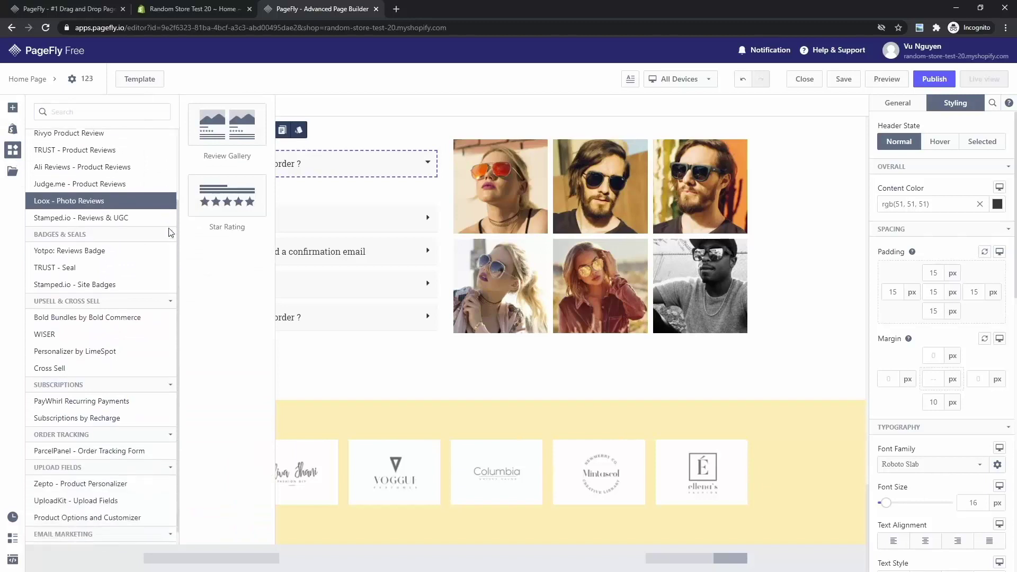
{"action": "left_click", "coordinate": [12, 171]}
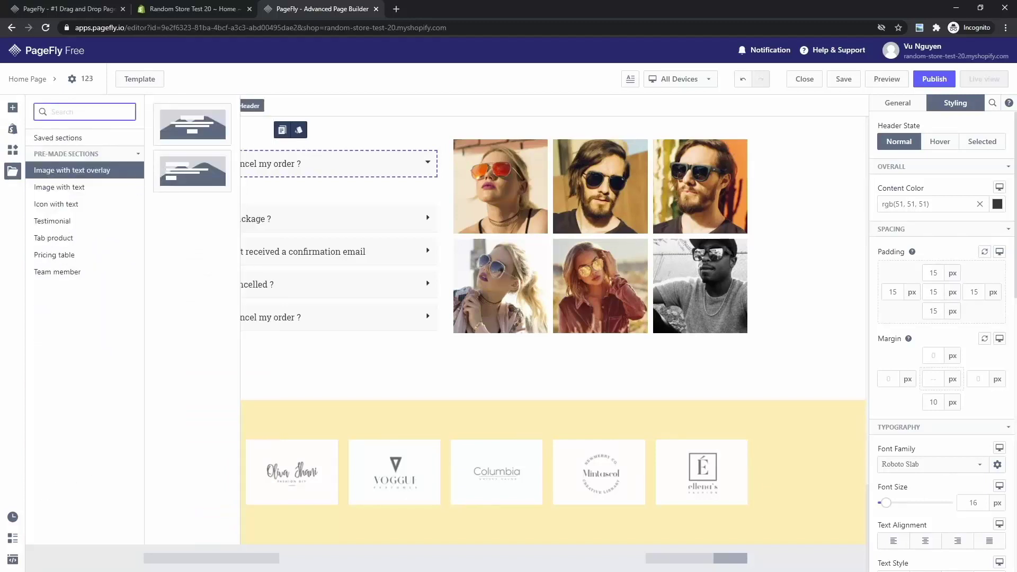
{"action": "left_click", "coordinate": [12, 129]}
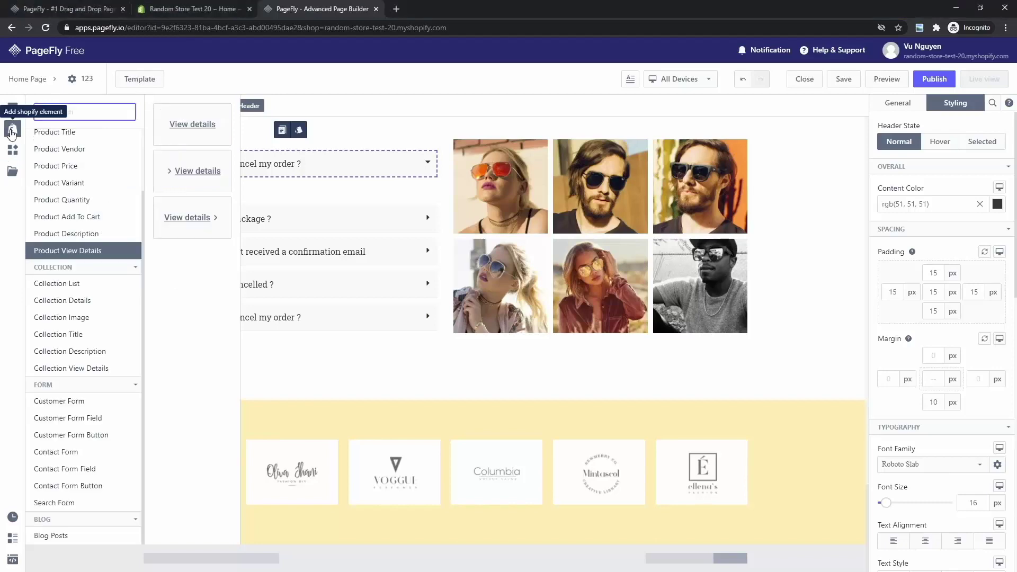
{"action": "scroll", "coordinate": [69, 157], "scroll_direction": "up", "scroll_amount": 1}
- Place a Product List element below the FAQ and Instagram section
{"action": "mouse_move", "coordinate": [176, 140]}
{"action": "left_mouse_down"}
{"action": "mouse_move", "coordinate": [310, 183]}
{"action": "mouse_move", "coordinate": [373, 509]}
{"action": "left_mouse_up"}
- Set the Product List's source to Custom Collection and pick the Home page collection
{"action": "left_click", "coordinate": [917, 102]}
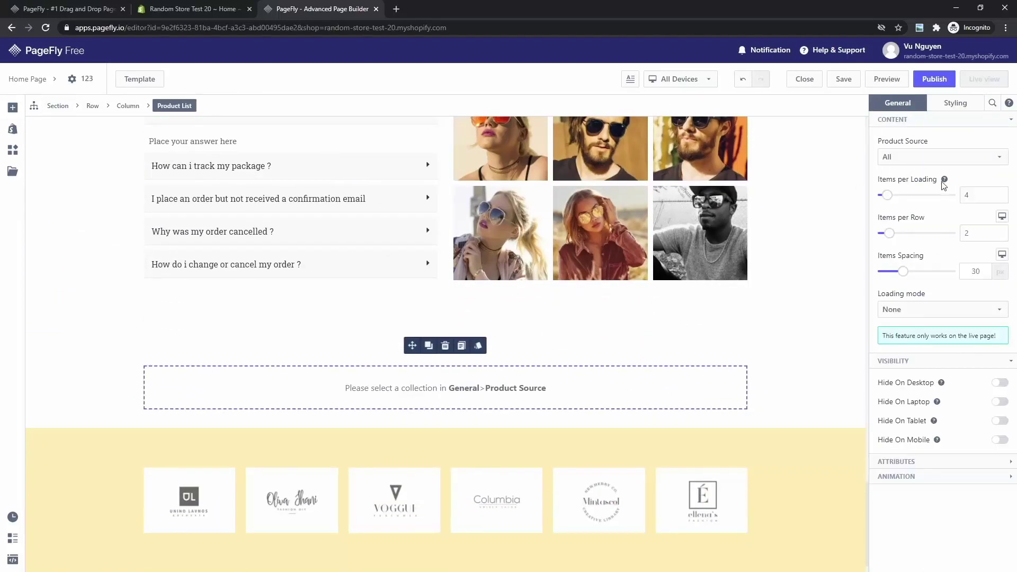
{"action": "left_click", "coordinate": [913, 156]}
{"action": "left_click", "coordinate": [922, 195]}
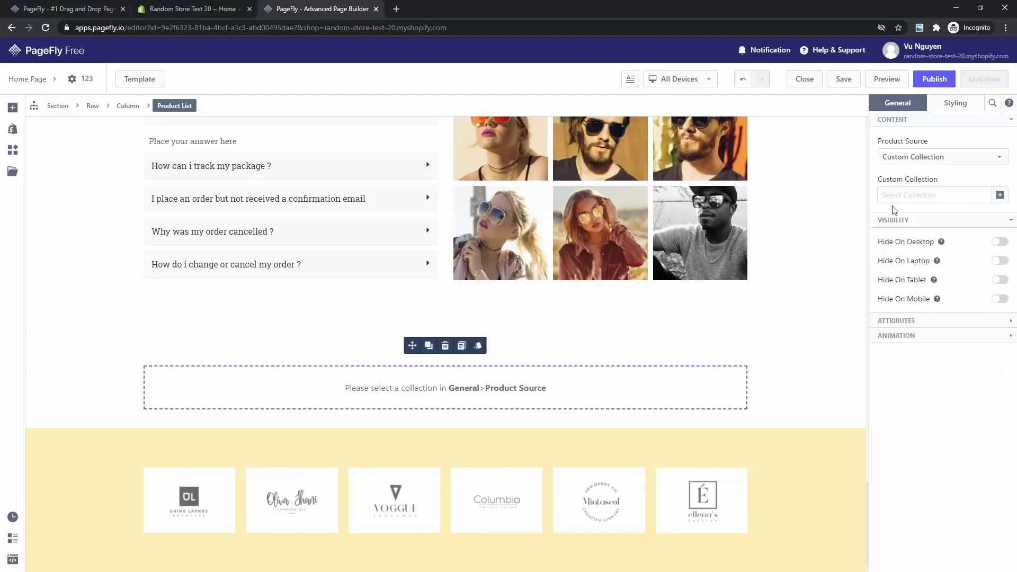
{"action": "left_click", "coordinate": [1000, 196]}
{"action": "left_click", "coordinate": [374, 249]}
{"action": "left_click", "coordinate": [657, 420]}
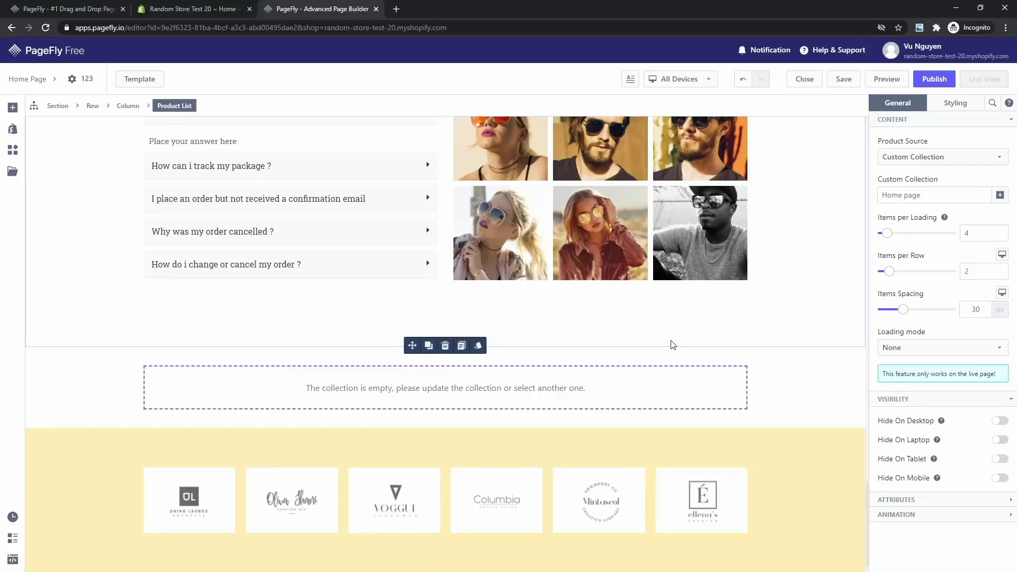
- Send a support chat message marked as a before-installing question, then switch to the PageFly website tab
{"action": "left_click", "coordinate": [827, 56]}
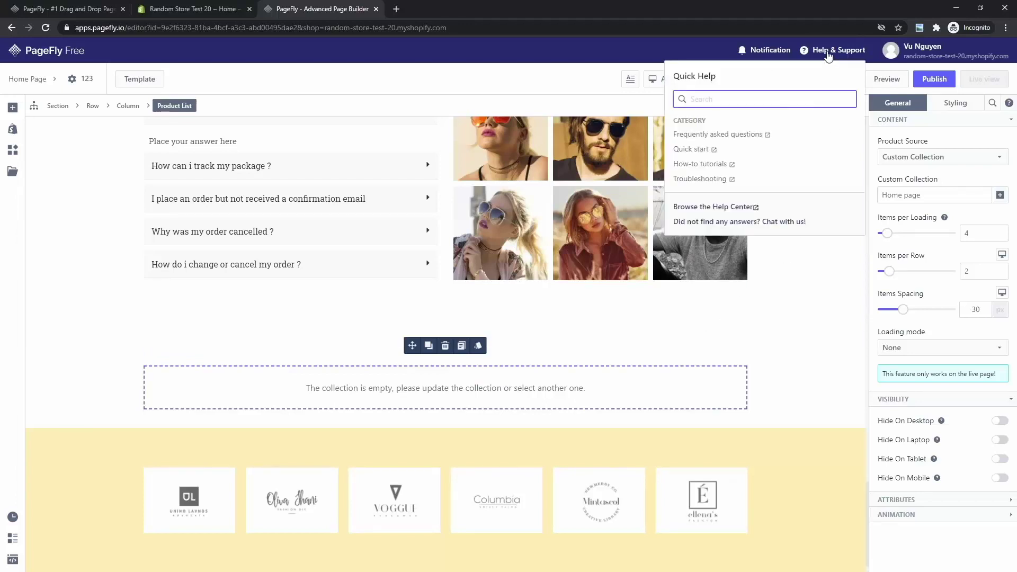
{"action": "left_click", "coordinate": [790, 221]}
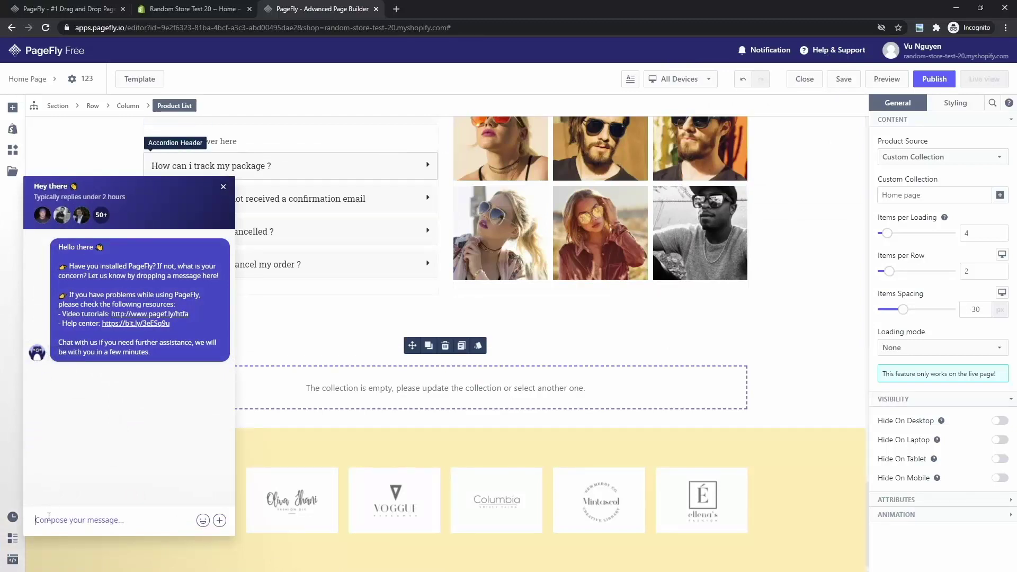
{"action": "type", "text": "Hi. I need some help"}
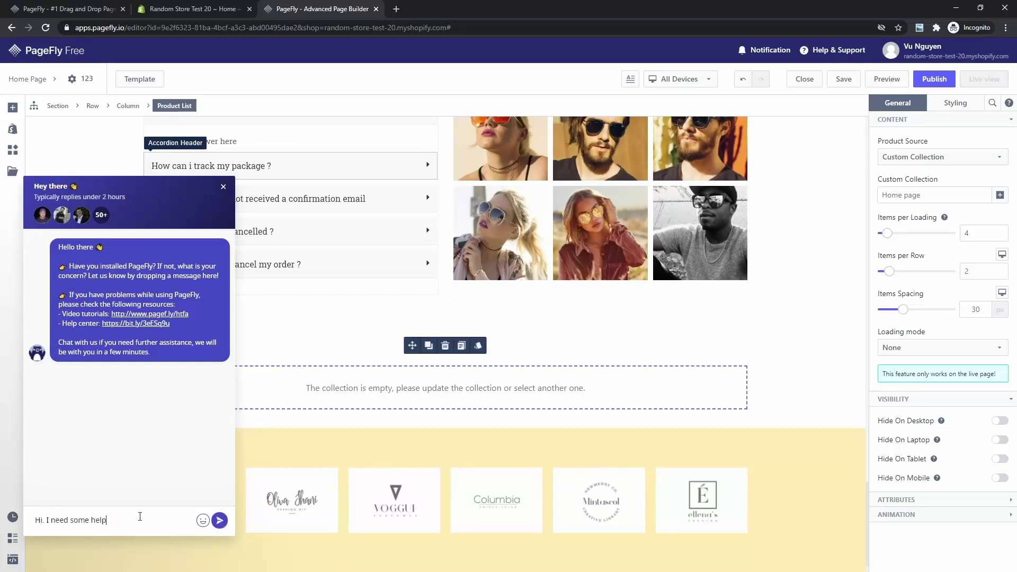
{"action": "left_click", "coordinate": [225, 522]}
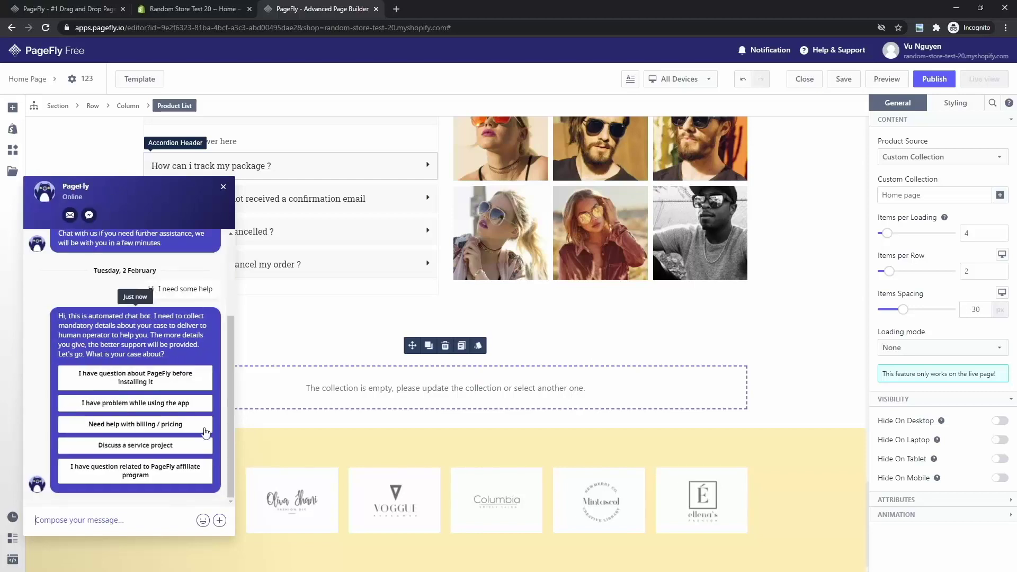
{"action": "left_click", "coordinate": [168, 372]}
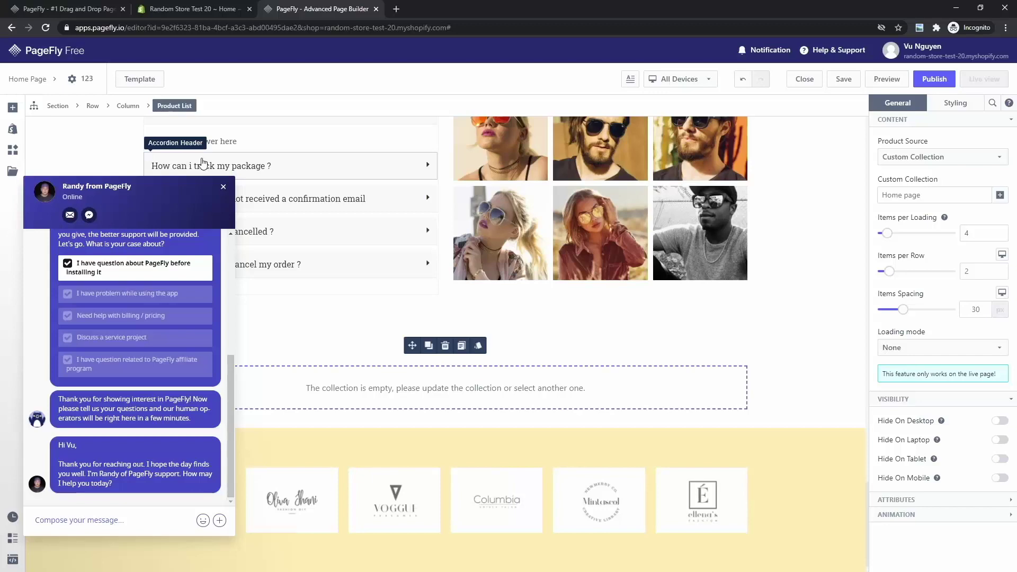
{"action": "left_click", "coordinate": [64, 9]}
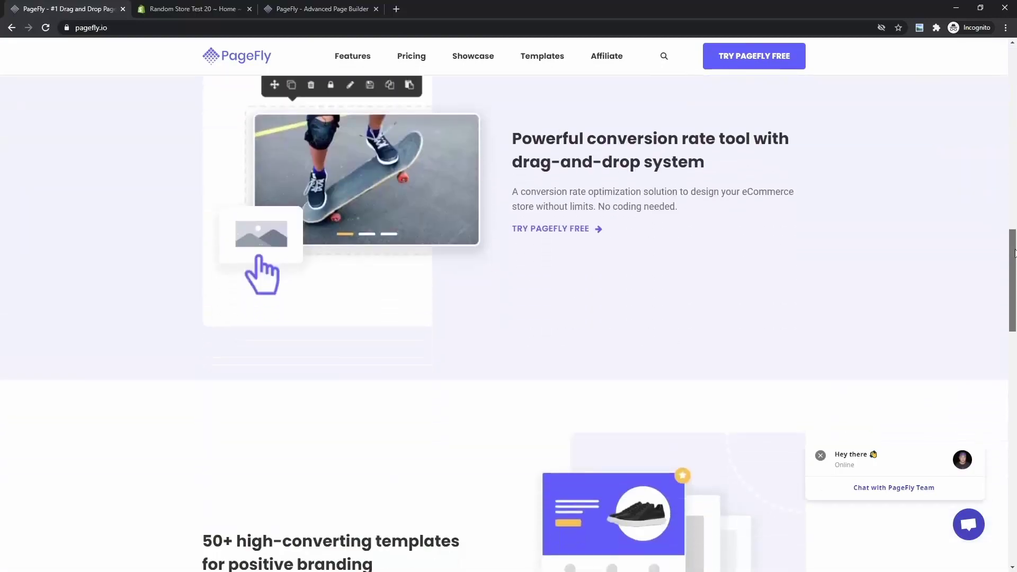
{"action": "mouse_move", "coordinate": [1015, 64]}
{"action": "left_mouse_down"}
{"action": "mouse_move", "coordinate": [1015, 309]}
{"action": "mouse_move", "coordinate": [984, 524]}
{"action": "left_mouse_up"}
- Open the PageFly blog, then the Academy link in its footer
{"action": "left_click", "coordinate": [520, 435]}
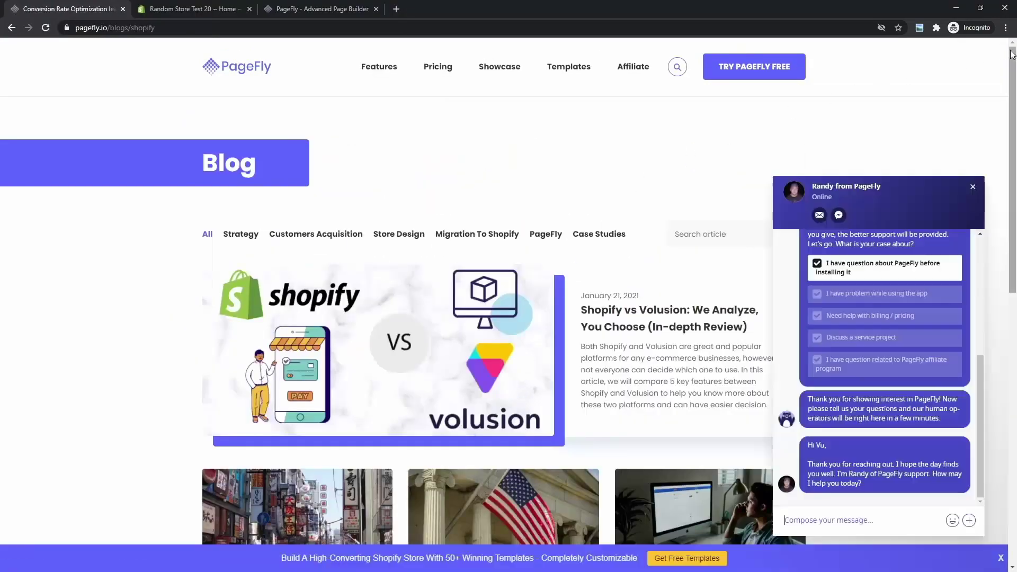
{"action": "scroll", "coordinate": [1002, 128], "scroll_direction": "down", "scroll_amount": 2}
{"action": "left_click_drag", "start_coordinate": [1012, 131], "coordinate": [1013, 149]}
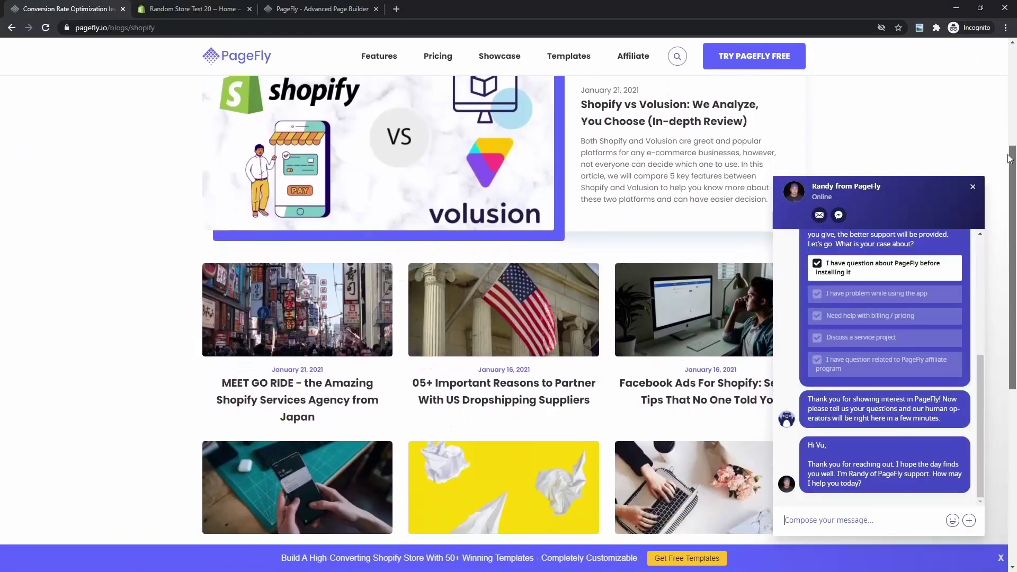
{"action": "mouse_move", "coordinate": [1012, 150]}
{"action": "left_mouse_down"}
{"action": "mouse_move", "coordinate": [998, 123]}
{"action": "mouse_move", "coordinate": [1014, 271]}
{"action": "left_mouse_up"}
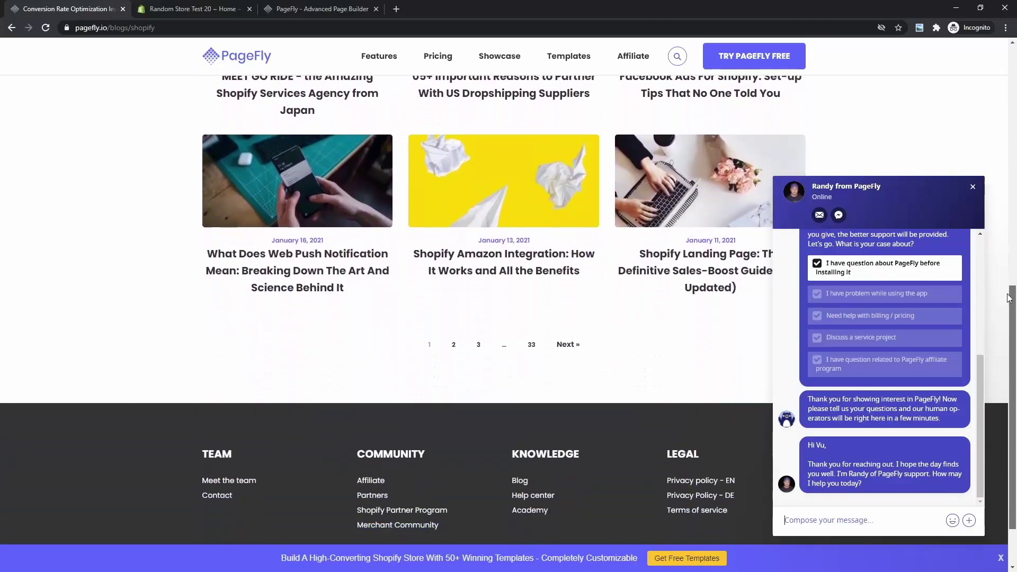
{"action": "left_click_drag", "start_coordinate": [1008, 300], "coordinate": [1000, 325]}
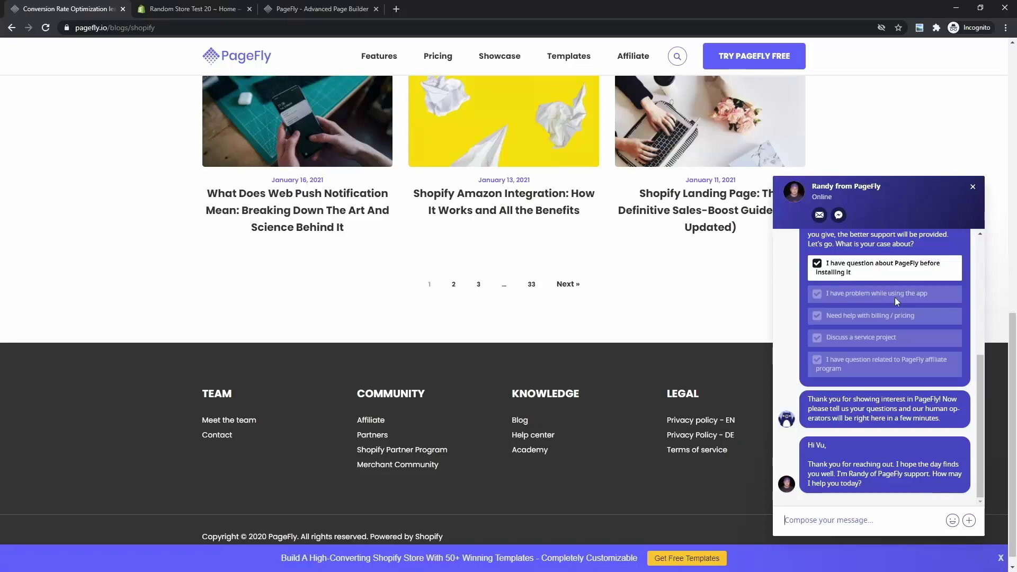
{"action": "left_click", "coordinate": [530, 450]}
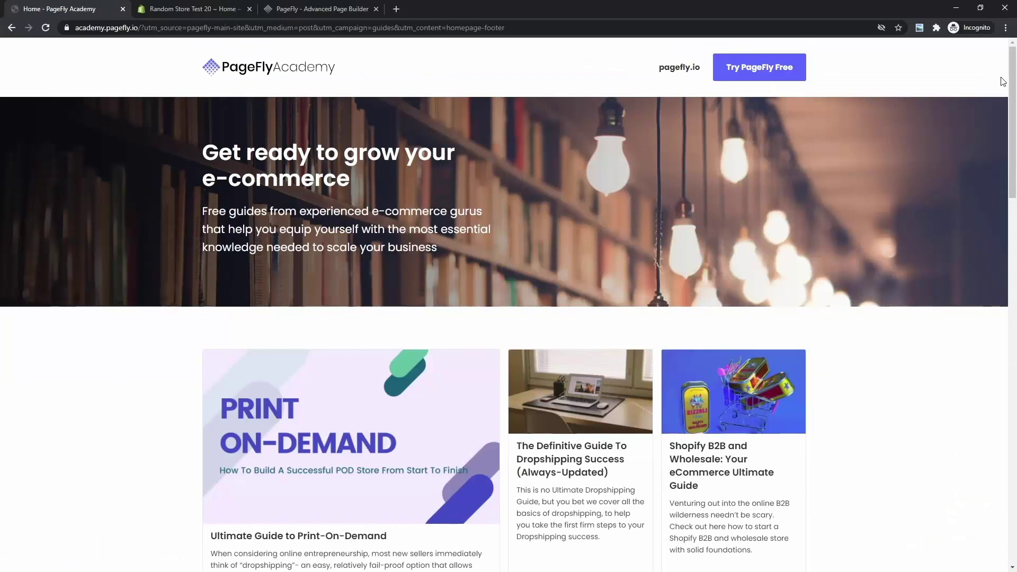
{"action": "mouse_move", "coordinate": [1013, 74]}
{"action": "left_mouse_down"}
{"action": "mouse_move", "coordinate": [1015, 116]}
{"action": "mouse_move", "coordinate": [980, 161]}
{"action": "left_mouse_up"}
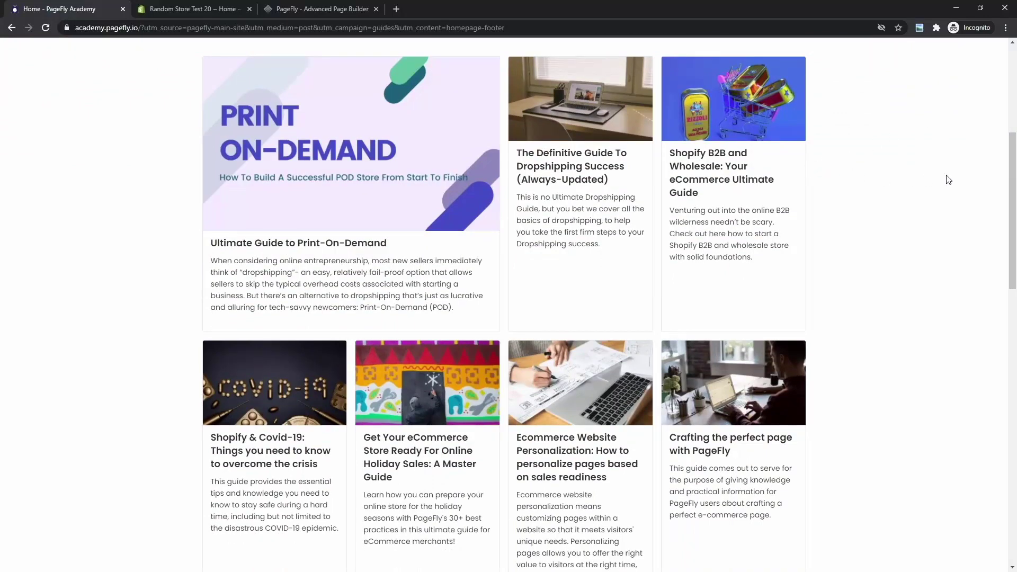
{"action": "mouse_move", "coordinate": [1014, 179]}
{"action": "left_mouse_down"}
{"action": "mouse_move", "coordinate": [1000, 352]}
{"action": "mouse_move", "coordinate": [909, 57]}
{"action": "left_mouse_up"}
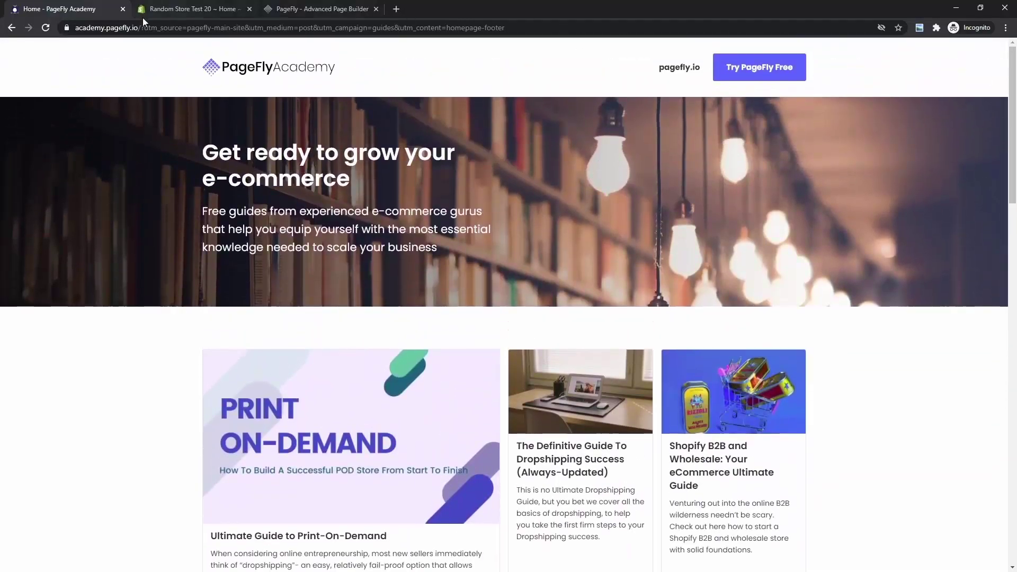
- Navigate to pagefly.io via the address bar to return to the main homepage
{"action": "left_click", "coordinate": [145, 26]}
{"action": "type", "text": "https://"}
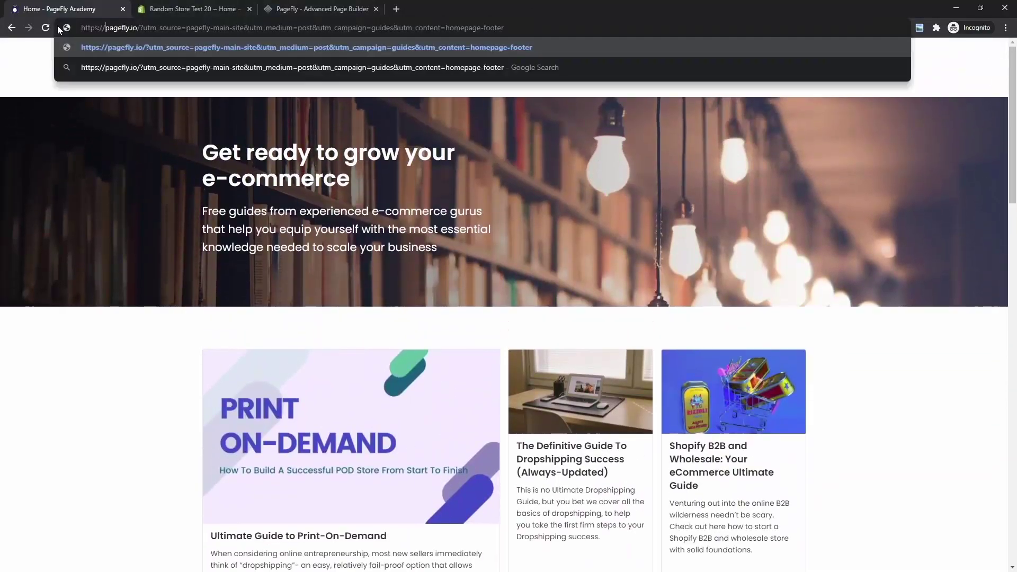
{"action": "type", "text": "pagefly.io"}
{"action": "key", "text": "Return"}
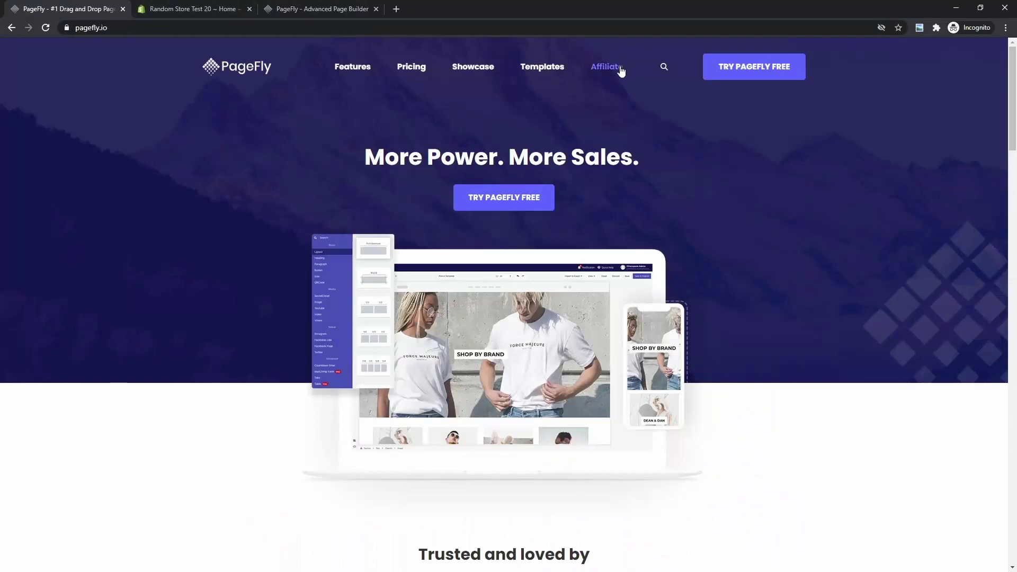
- Open the Affiliate program page from the top navigation
{"action": "left_click", "coordinate": [619, 74]}
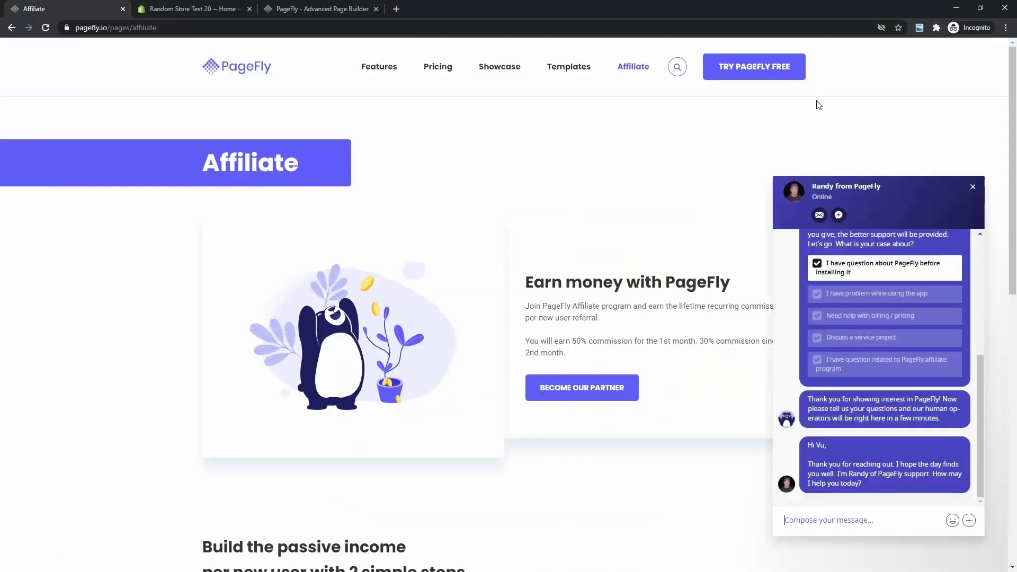
{"action": "scroll", "coordinate": [1013, 95], "scroll_direction": "down", "scroll_amount": 1}
{"action": "left_click_drag", "start_coordinate": [1013, 94], "coordinate": [970, 288]}
{"action": "scroll", "coordinate": [962, 319], "scroll_direction": "down", "scroll_amount": 3}
{"action": "scroll", "coordinate": [958, 354], "scroll_direction": "up", "scroll_amount": 4}
{"action": "scroll", "coordinate": [993, 195], "scroll_direction": "up", "scroll_amount": 5}
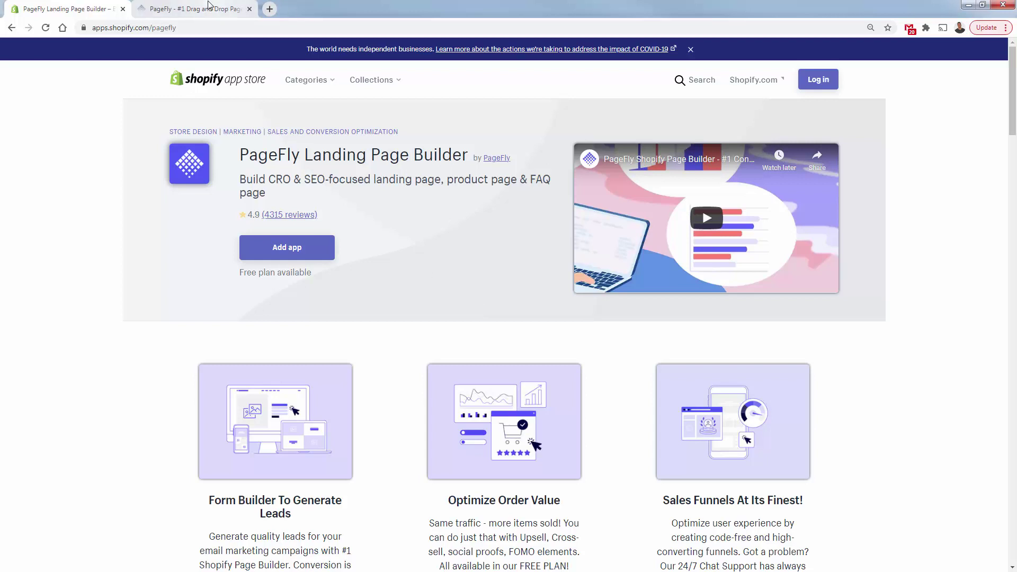
- Switch to the pagefly.io tab and go to its Showcase of stores built with PageFly
{"action": "left_click", "coordinate": [191, 9]}
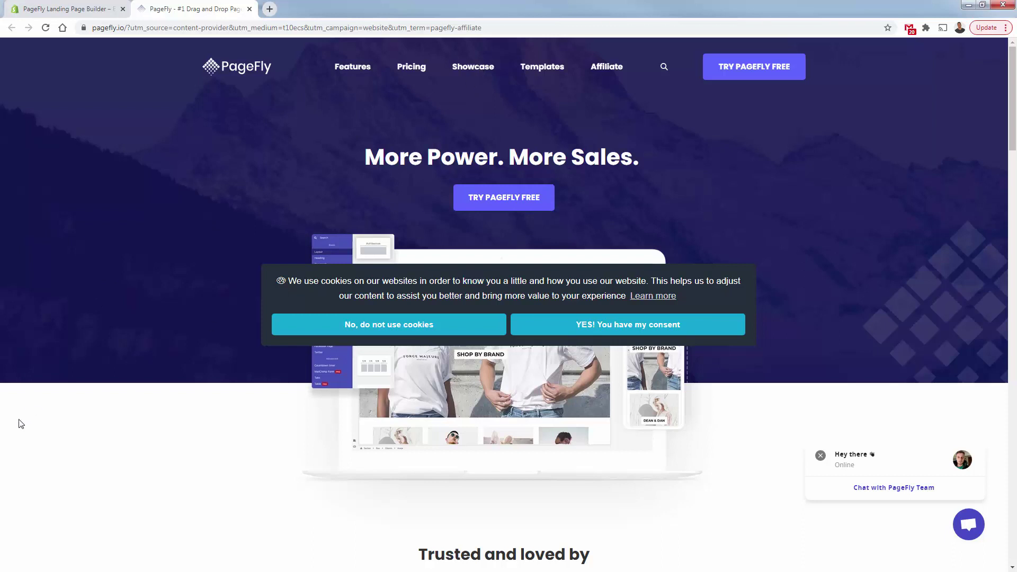
{"action": "left_click", "coordinate": [469, 67]}
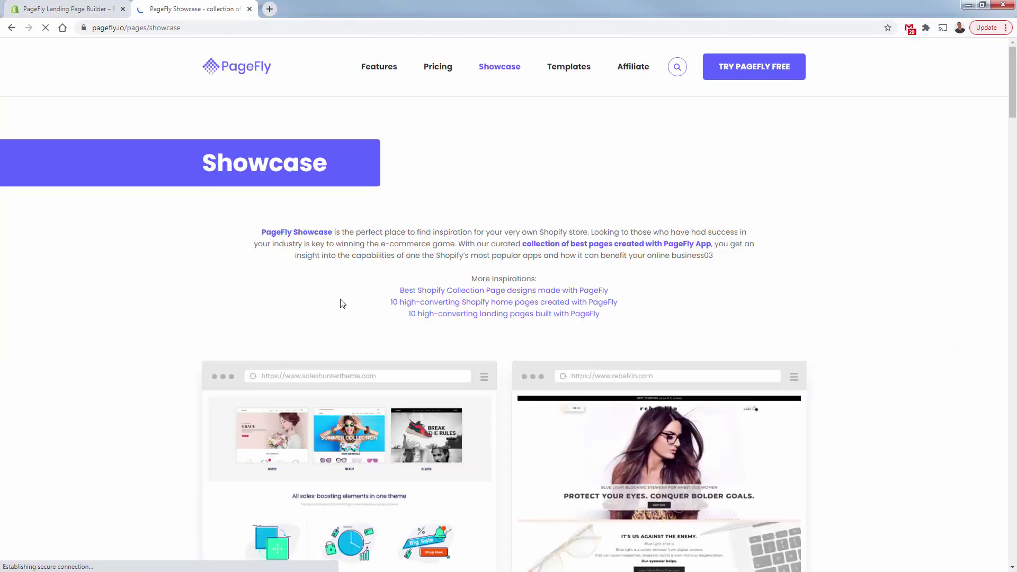
{"action": "scroll", "coordinate": [340, 299], "scroll_direction": "down", "scroll_amount": 2}
{"action": "scroll", "coordinate": [341, 299], "scroll_direction": "down", "scroll_amount": 1}
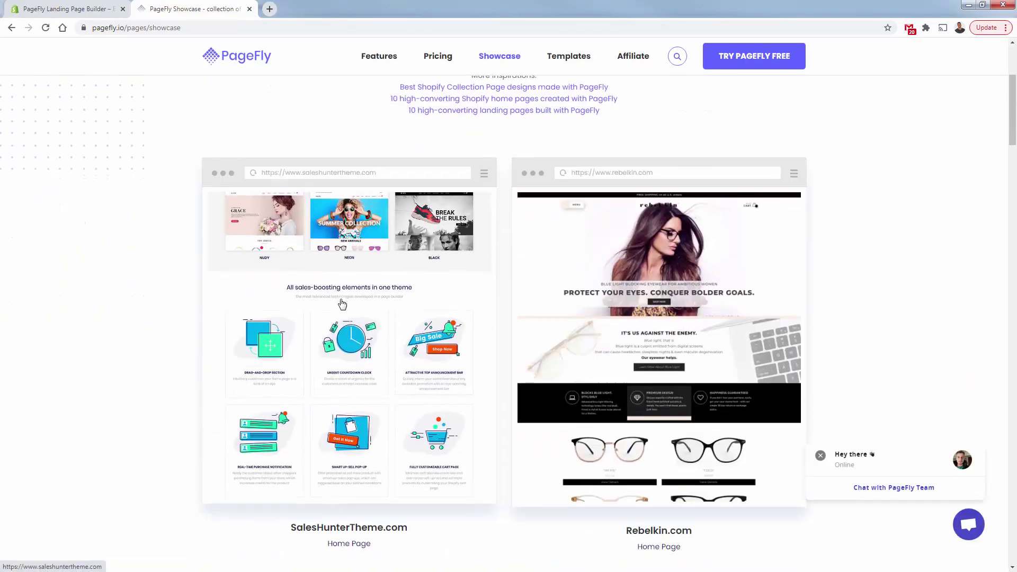
{"action": "scroll", "coordinate": [340, 299], "scroll_direction": "down", "scroll_amount": 1}
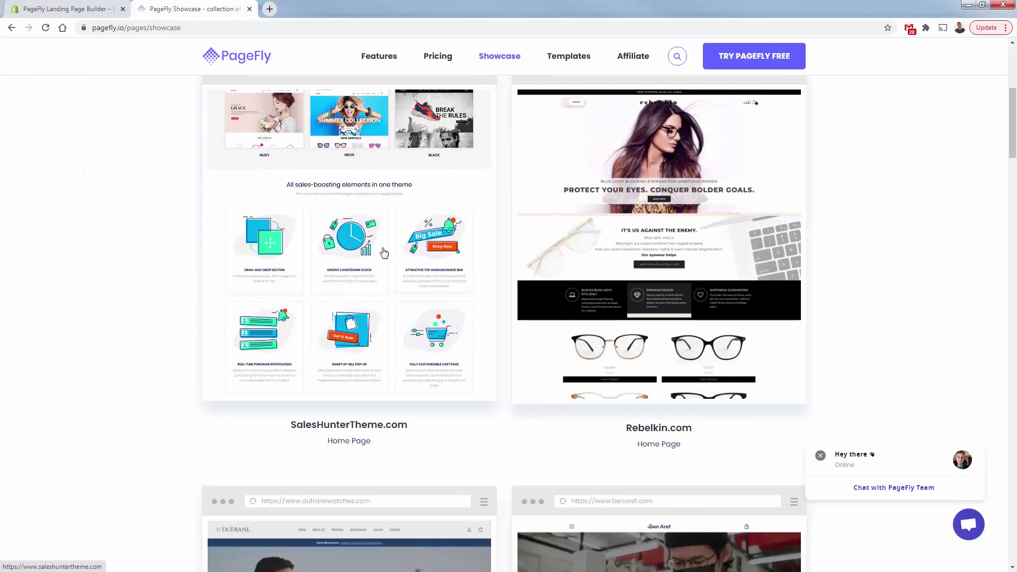
{"action": "scroll", "coordinate": [413, 255], "scroll_direction": "down", "scroll_amount": 2}
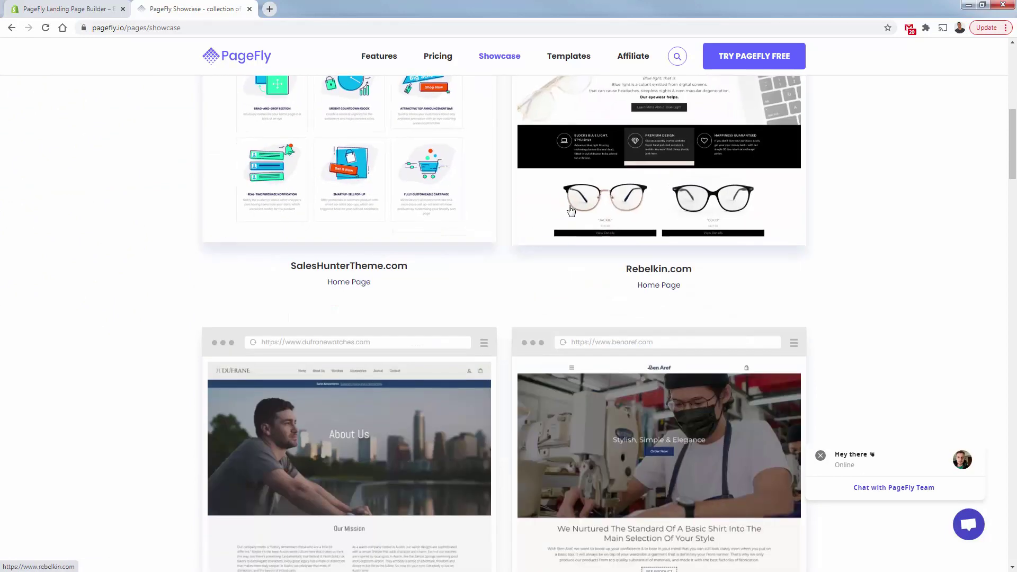
{"action": "scroll", "coordinate": [524, 225], "scroll_direction": "down", "scroll_amount": 2}
{"action": "scroll", "coordinate": [524, 226], "scroll_direction": "down", "scroll_amount": 1}
{"action": "scroll", "coordinate": [525, 226], "scroll_direction": "down", "scroll_amount": 1}
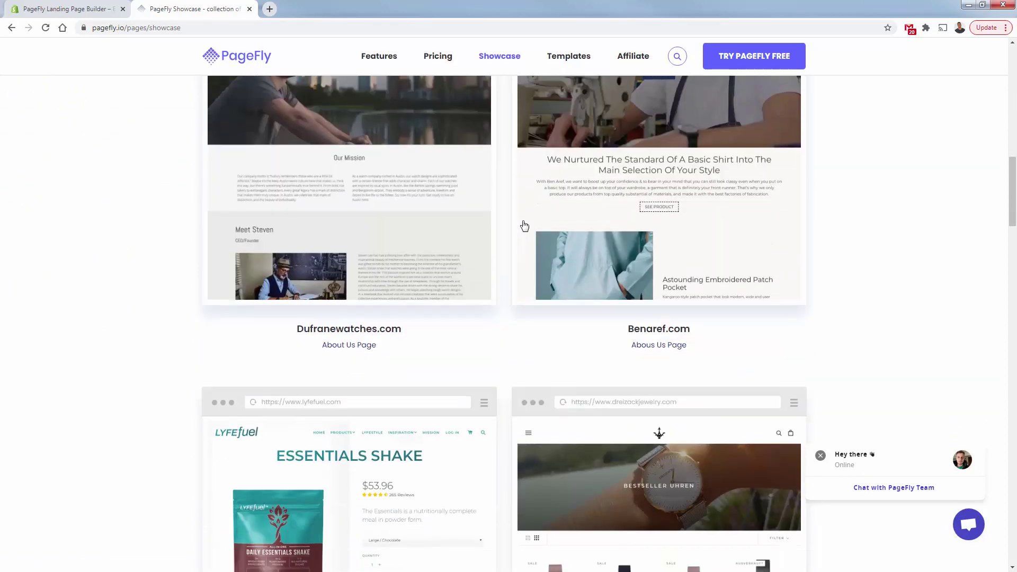
{"action": "scroll", "coordinate": [525, 225], "scroll_direction": "down", "scroll_amount": 2}
{"action": "scroll", "coordinate": [500, 262], "scroll_direction": "down", "scroll_amount": 1}
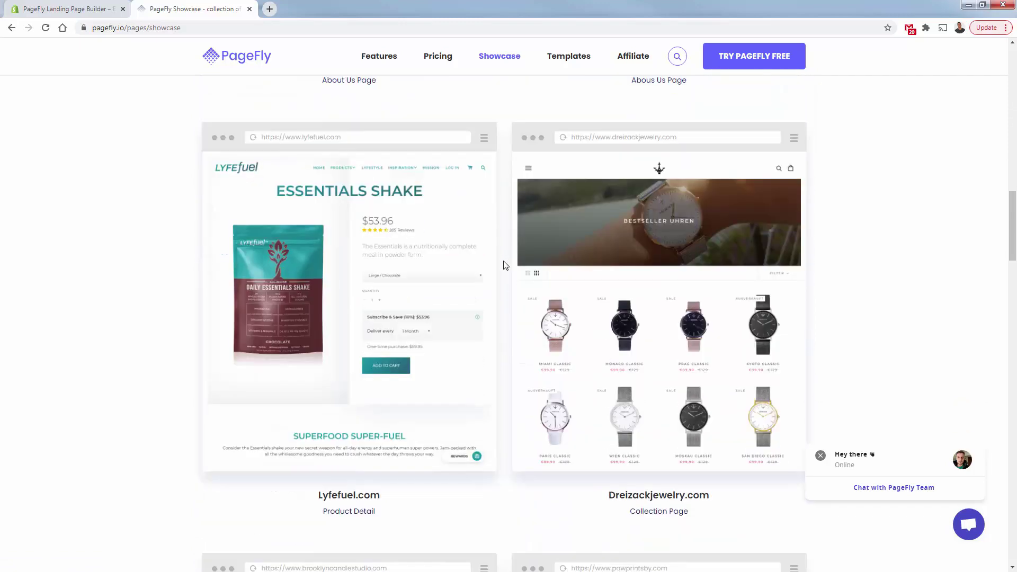
{"action": "scroll", "coordinate": [493, 266], "scroll_direction": "down", "scroll_amount": 2}
{"action": "scroll", "coordinate": [493, 265], "scroll_direction": "down", "scroll_amount": 1}
{"action": "scroll", "coordinate": [493, 265], "scroll_direction": "down", "scroll_amount": 1}
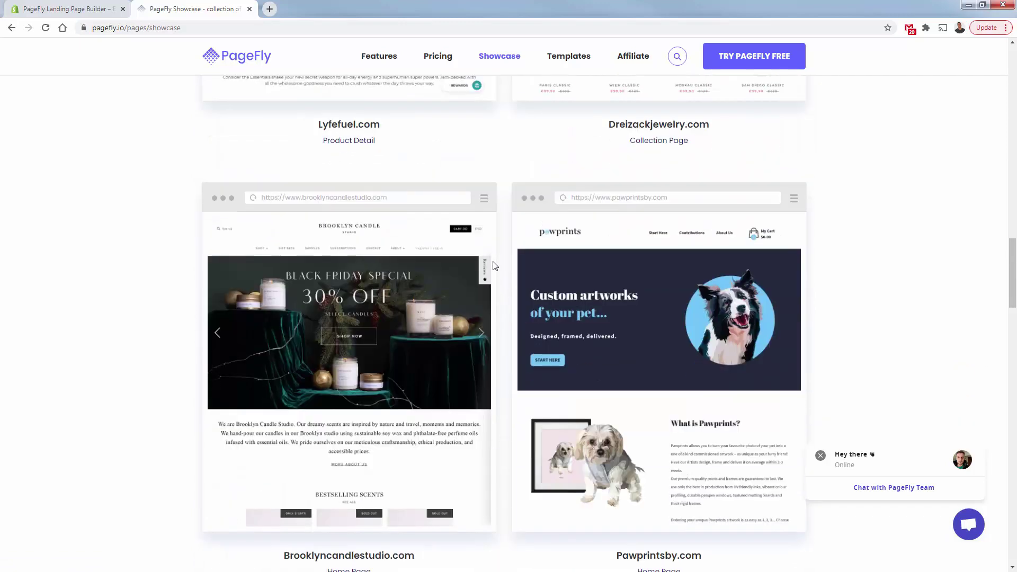
{"action": "scroll", "coordinate": [493, 266], "scroll_direction": "down", "scroll_amount": 1}
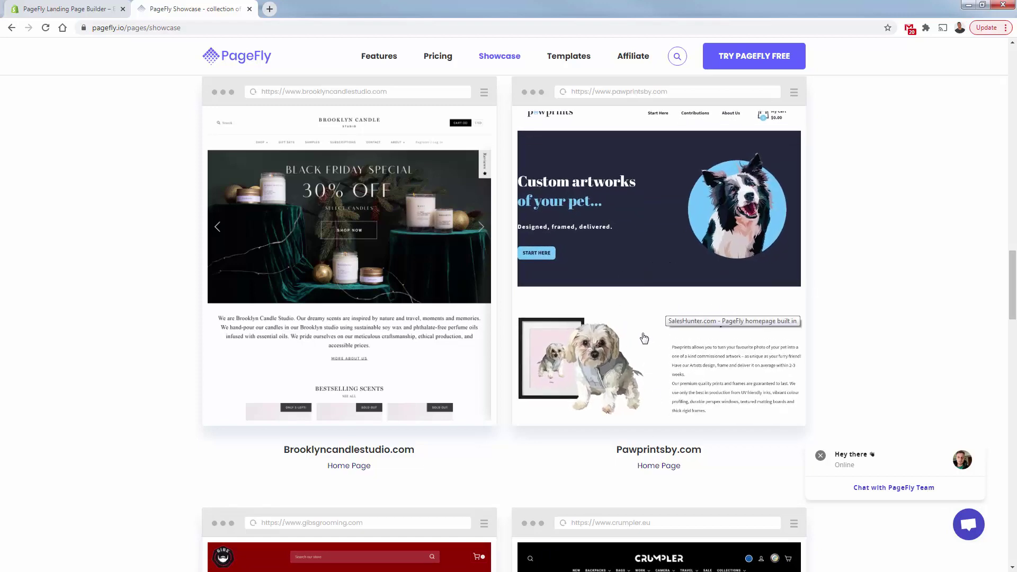
{"action": "scroll", "coordinate": [273, 410], "scroll_direction": "down", "scroll_amount": 5}
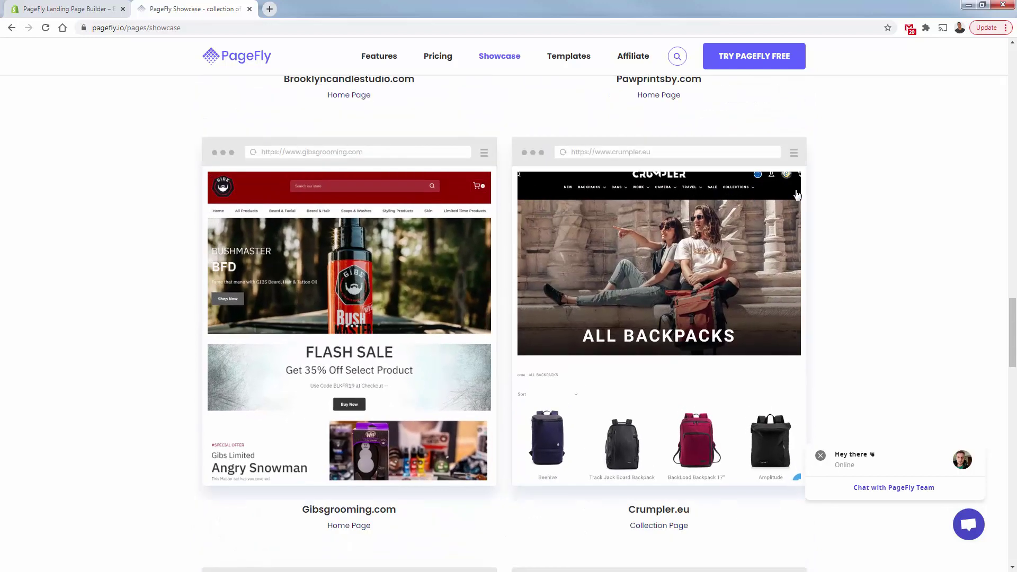
{"action": "scroll", "coordinate": [870, 371], "scroll_direction": "down", "scroll_amount": 5}
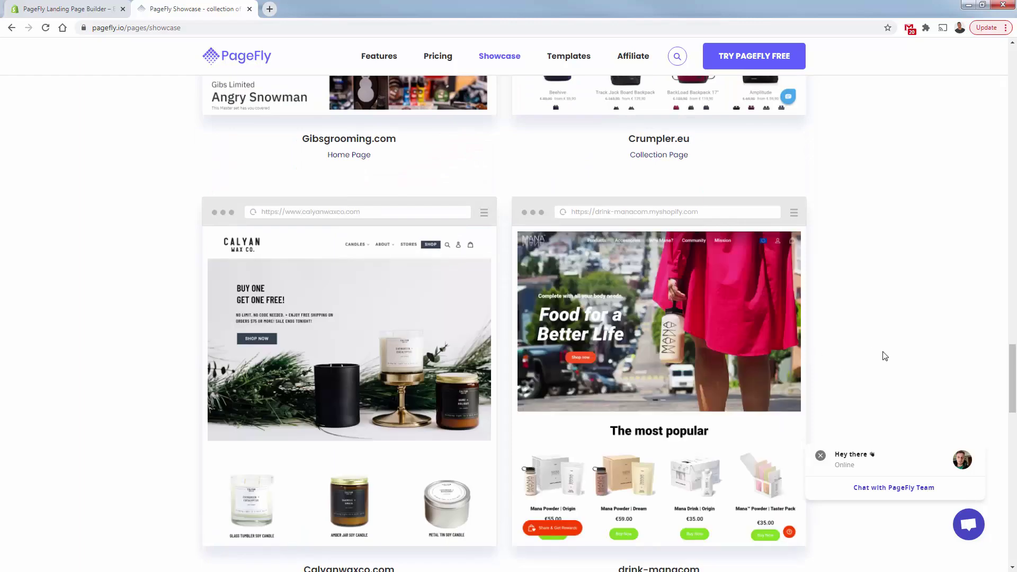
{"action": "scroll", "coordinate": [881, 356], "scroll_direction": "down", "scroll_amount": 1}
{"action": "scroll", "coordinate": [880, 356], "scroll_direction": "down", "scroll_amount": 1}
{"action": "scroll", "coordinate": [880, 356], "scroll_direction": "down", "scroll_amount": 2}
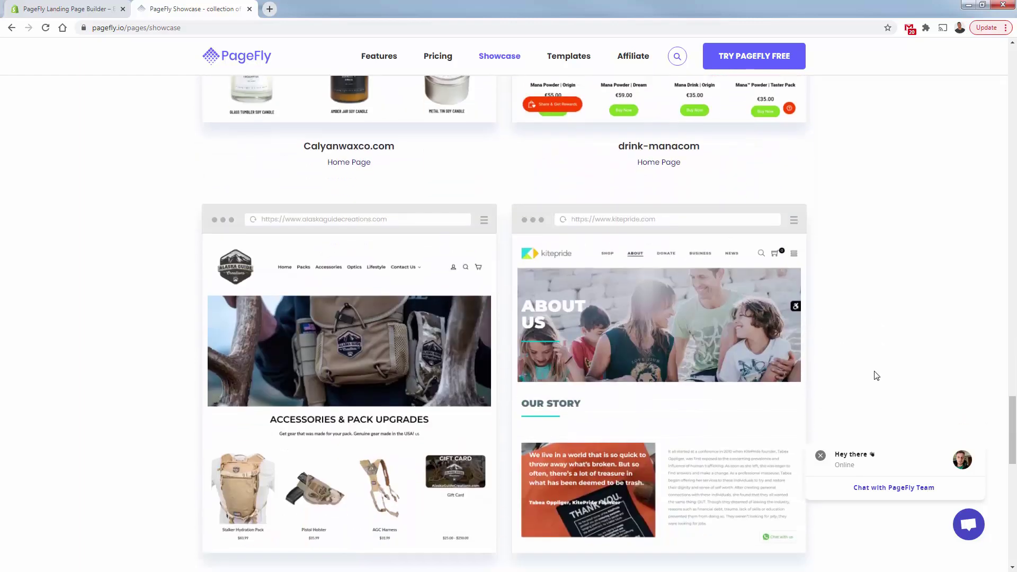
{"action": "scroll", "coordinate": [874, 373], "scroll_direction": "down", "scroll_amount": 3}
{"action": "scroll", "coordinate": [825, 366], "scroll_direction": "down", "scroll_amount": 1}
{"action": "left_click", "coordinate": [96, 8]}
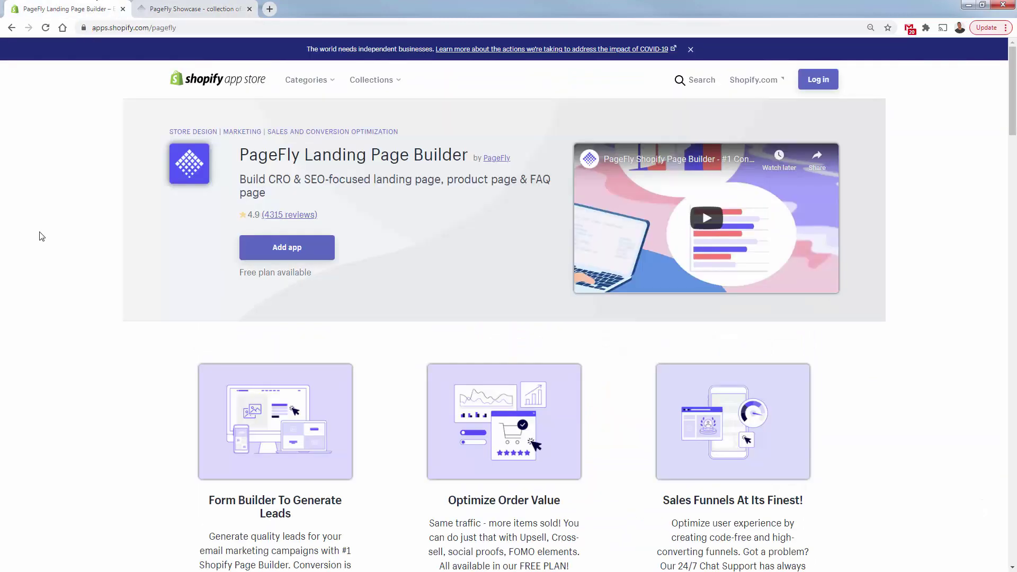